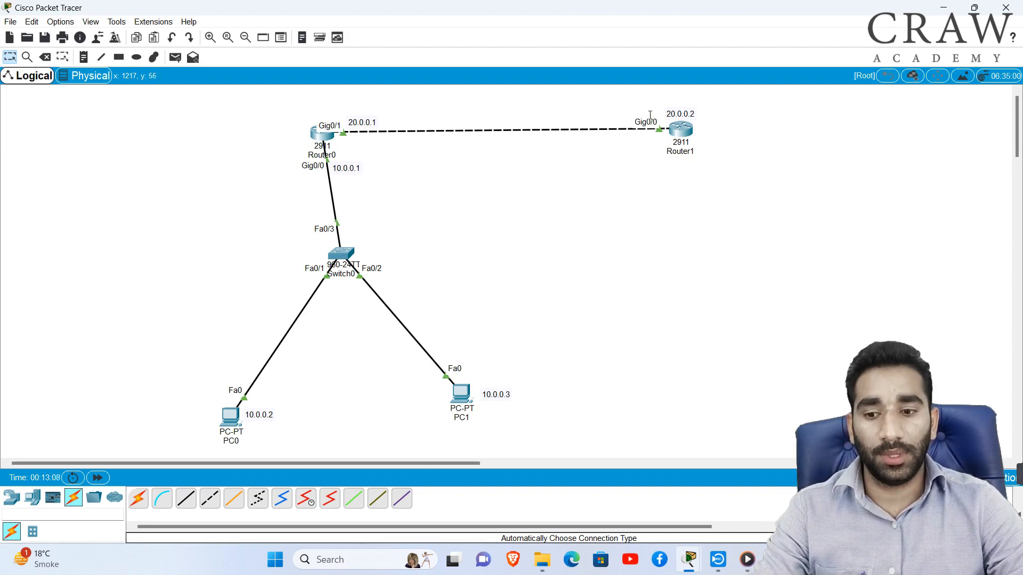
left_click_drag(226, 139, 743, 423)
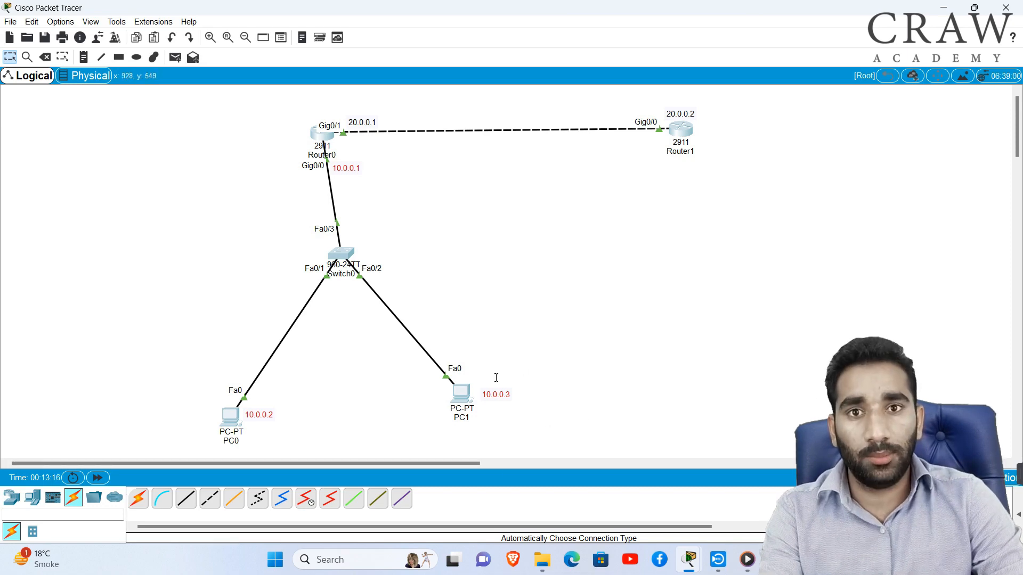
left_click(603, 366)
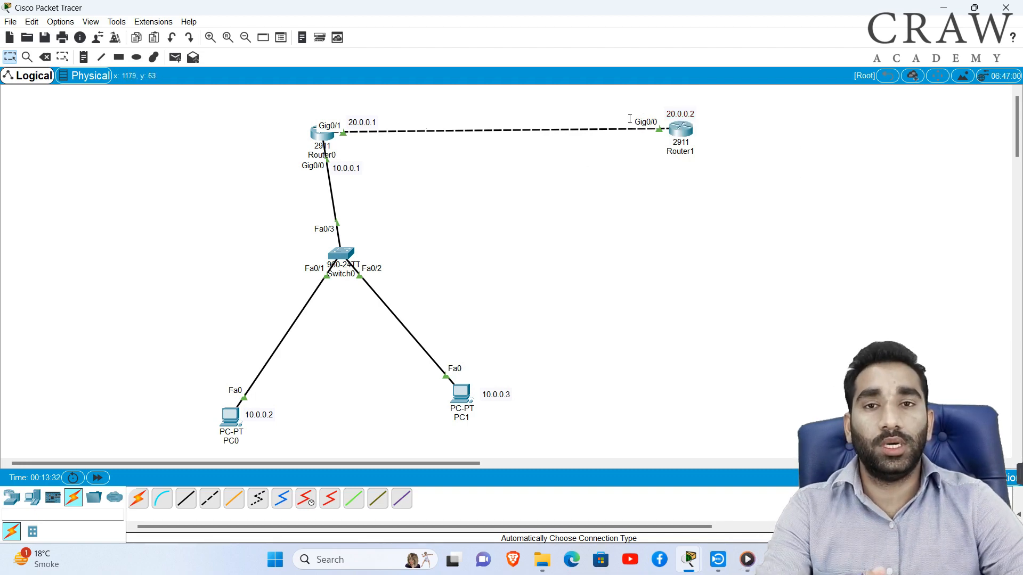
left_click_drag(629, 118, 744, 153)
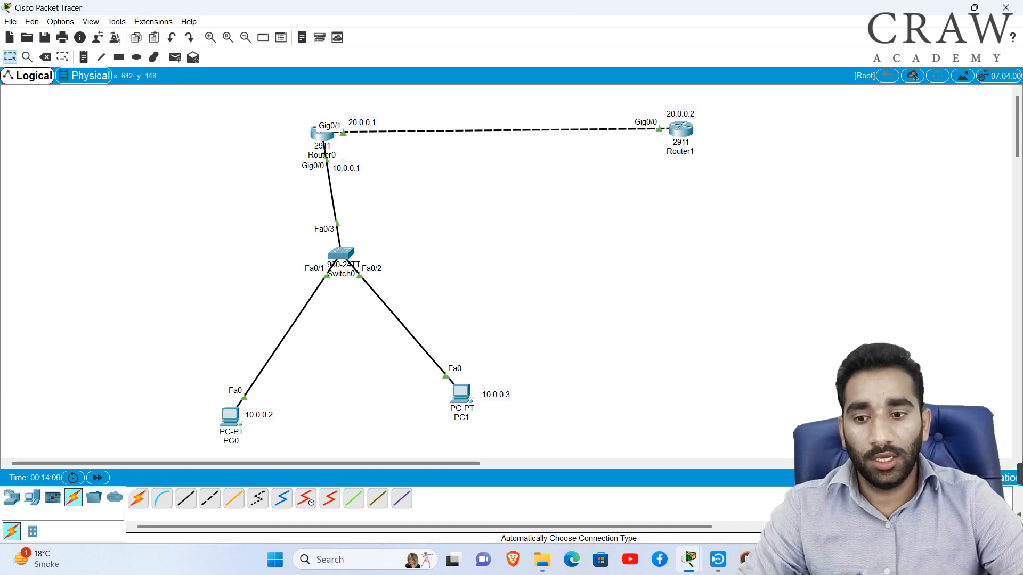
left_click_drag(270, 108, 377, 168)
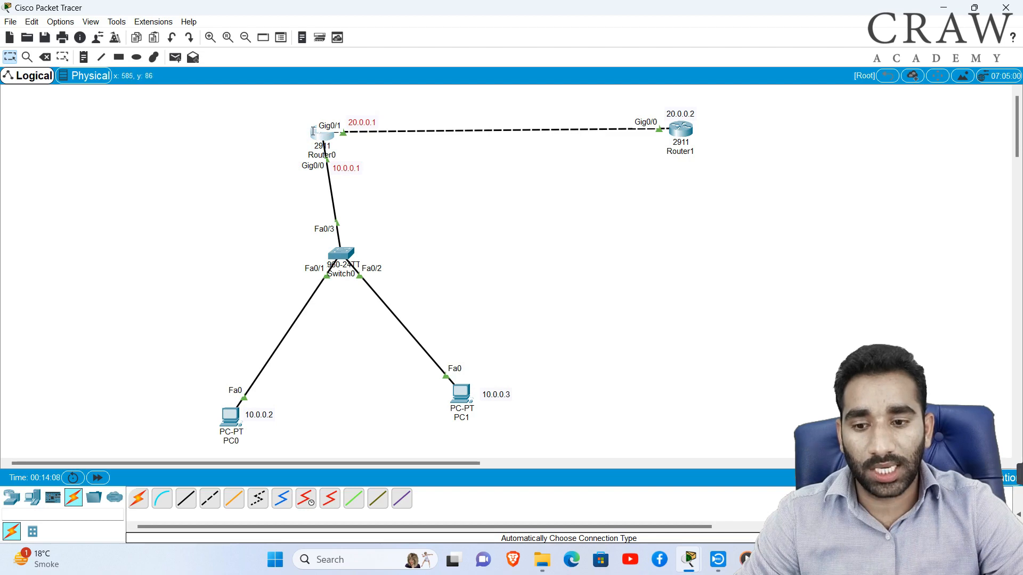
On Router0's command line, create access-list 10 permitting 10.0.0.0 with the mask entered as 255.0.00.0
left_click(321, 136)
left_click(696, 341)
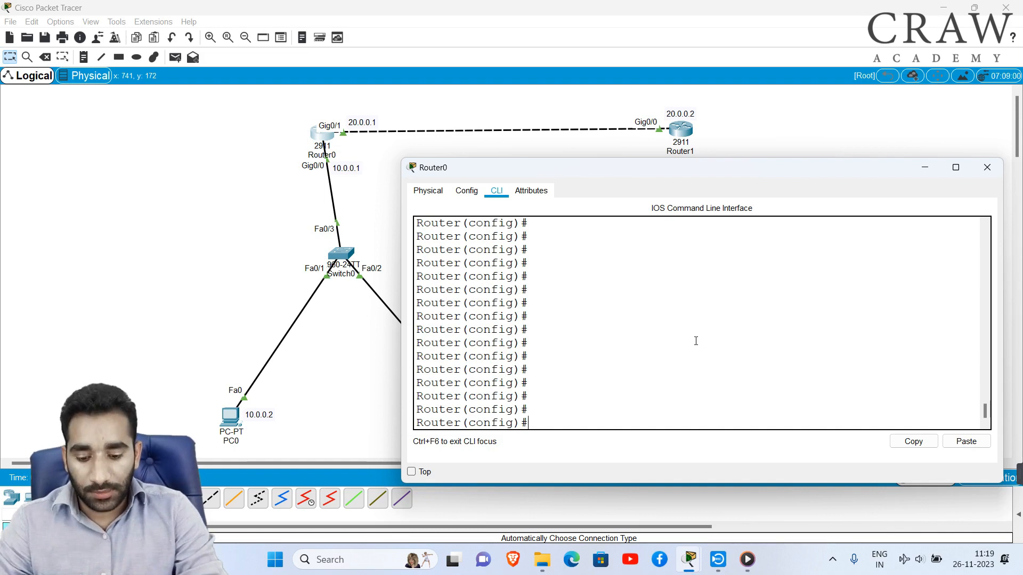
type("ac")
key("Tab")
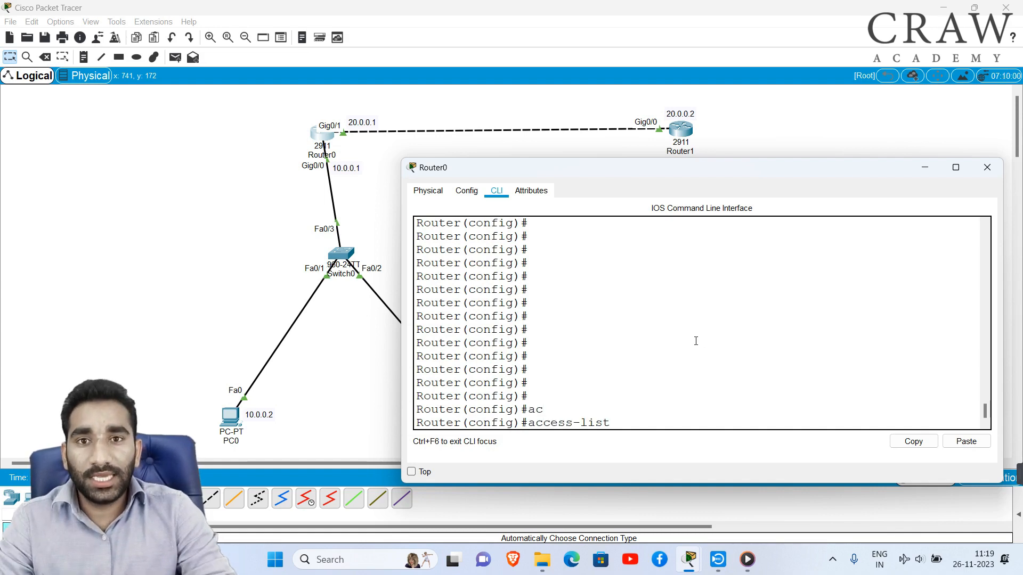
type("10")
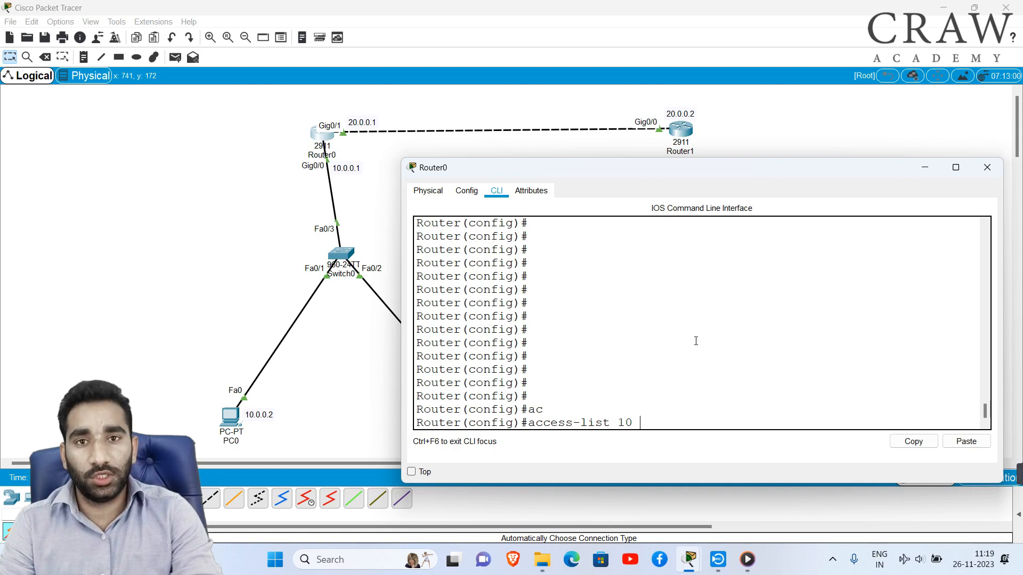
type("p")
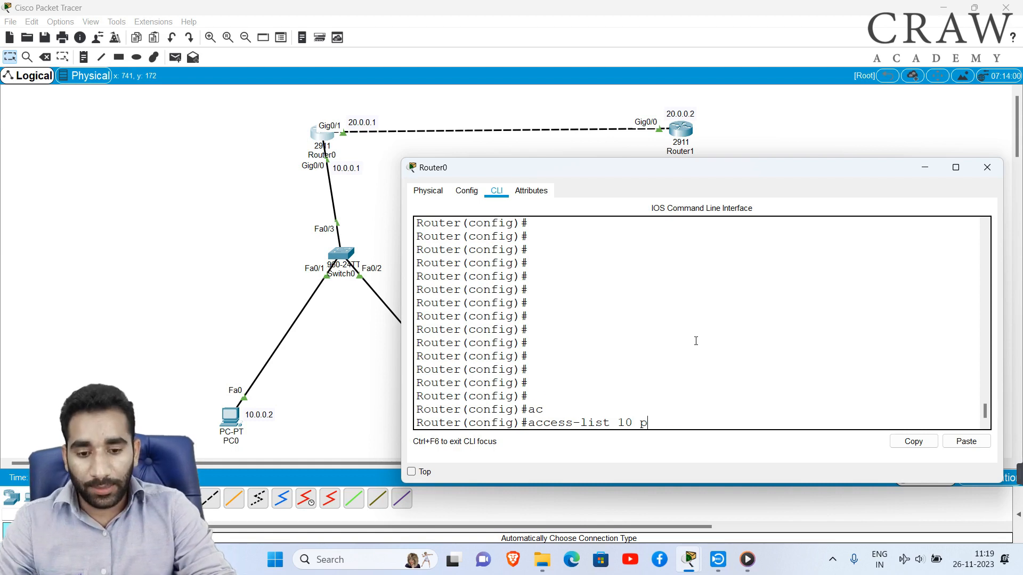
key("Tab")
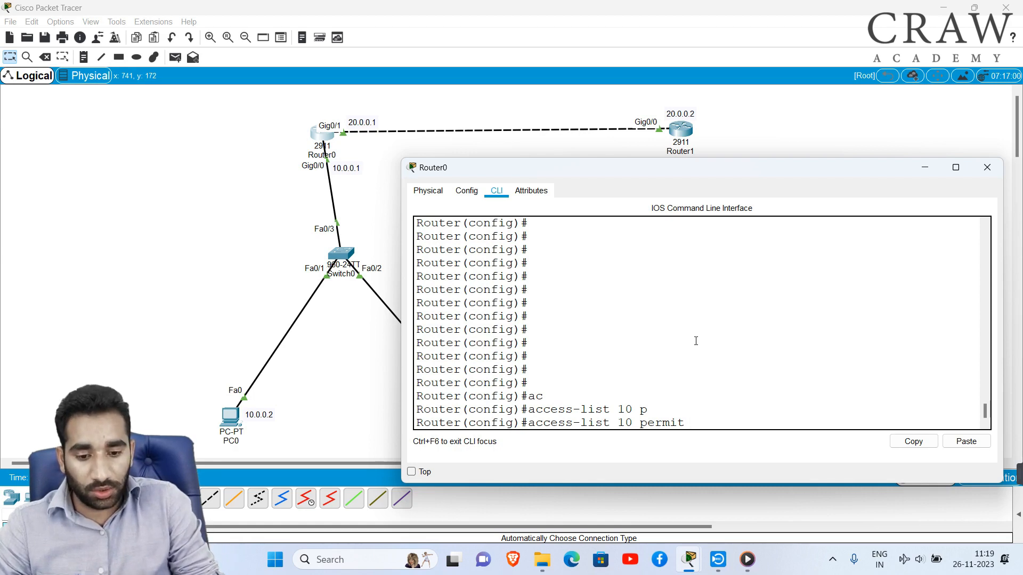
type("10.0.0.")
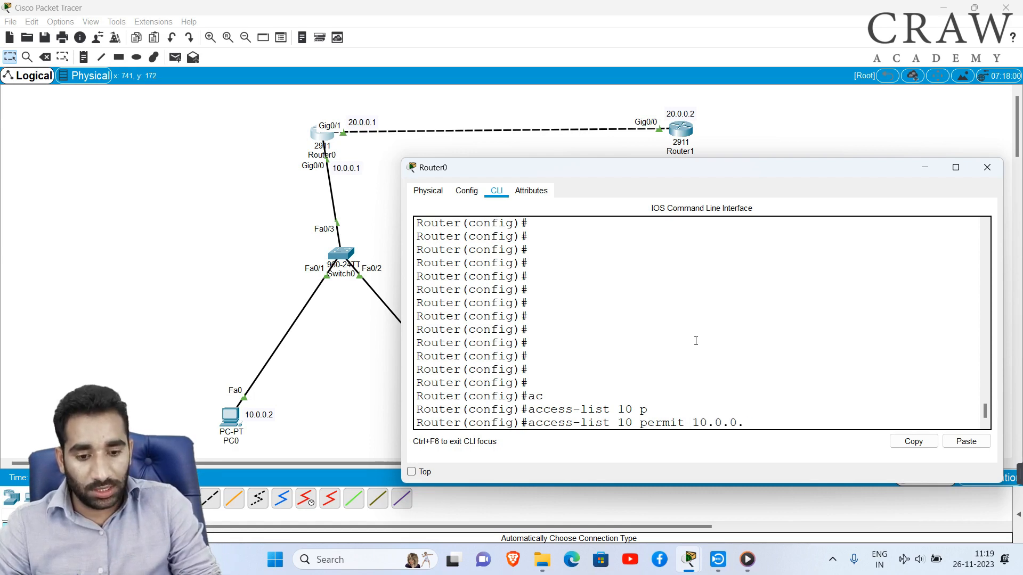
type("0 255.0.00")
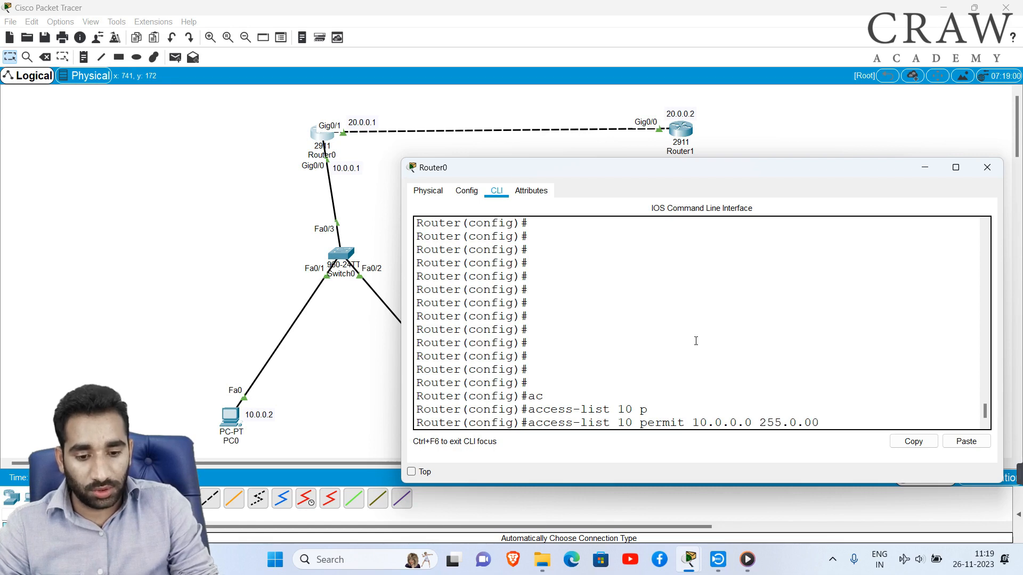
type(".0")
key("Return")
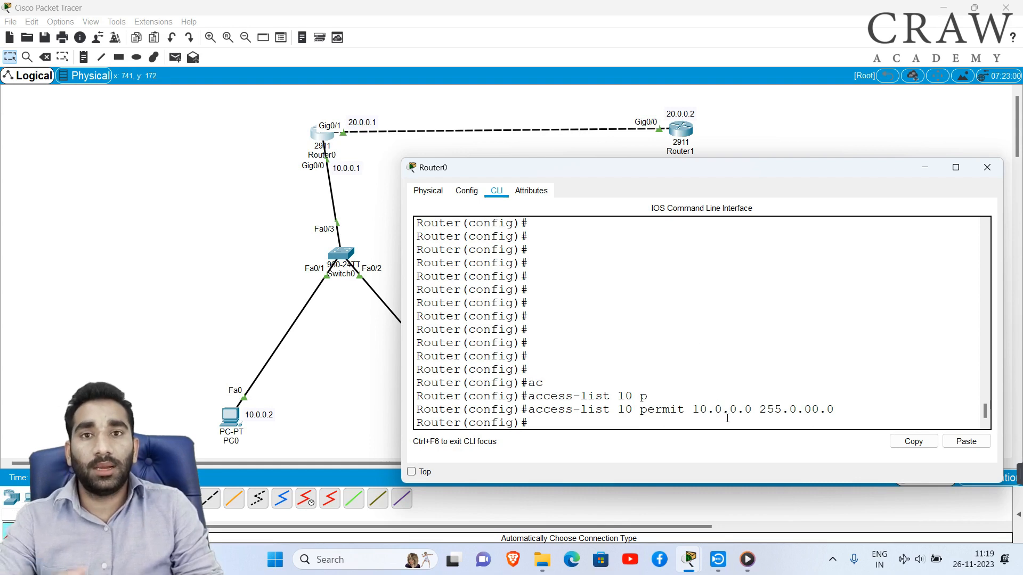
key("Return")
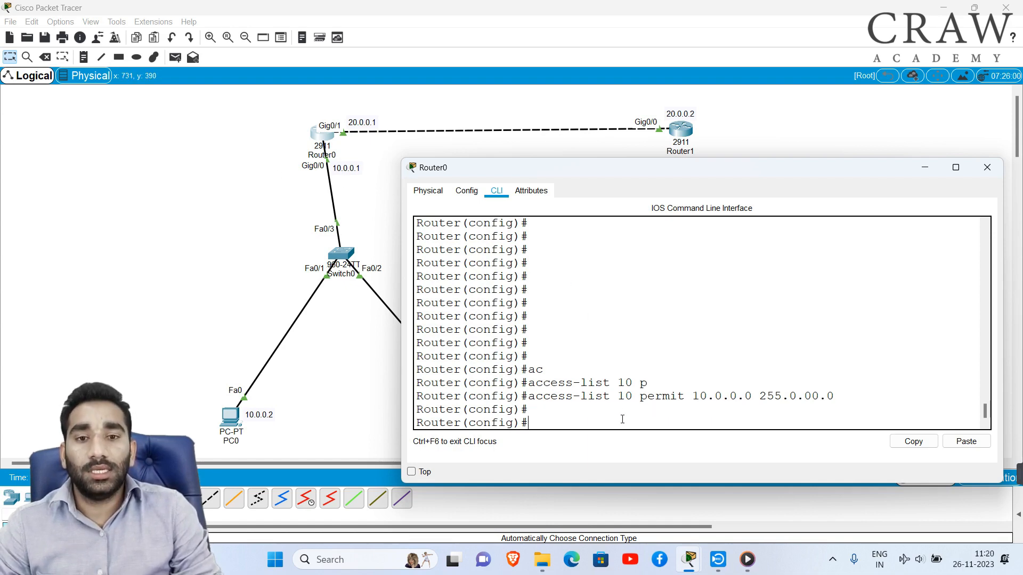
Begin an ip nat pool command for a pool named craw and query the next expected parameter
type("a")
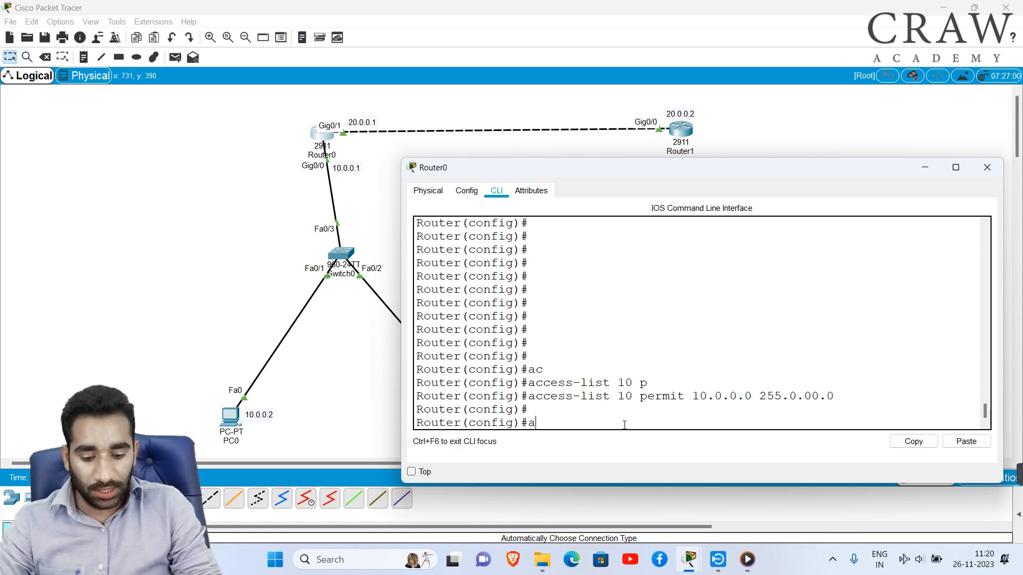
key("BackSpace")
type("ip")
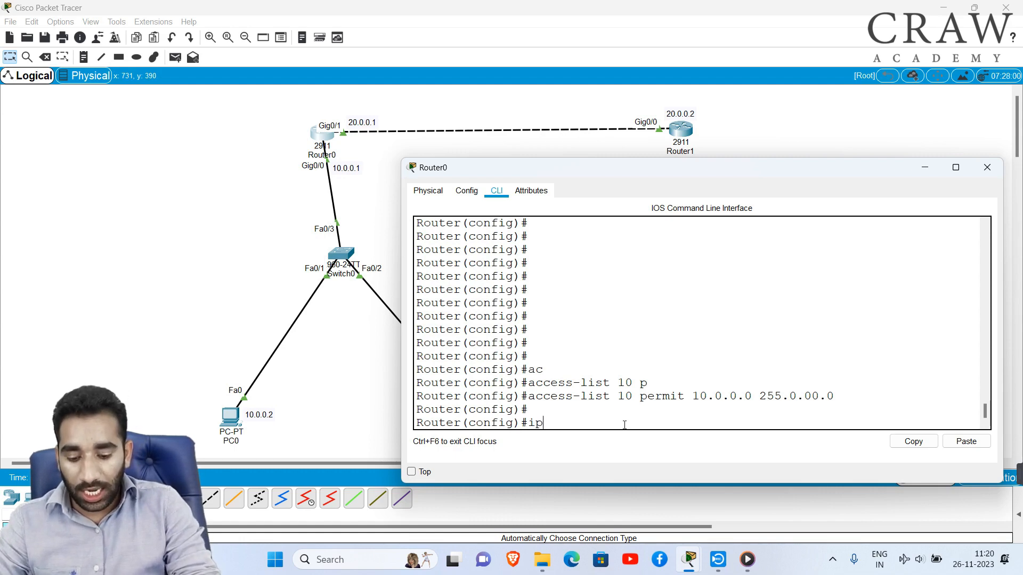
type(" nat")
key("Tab")
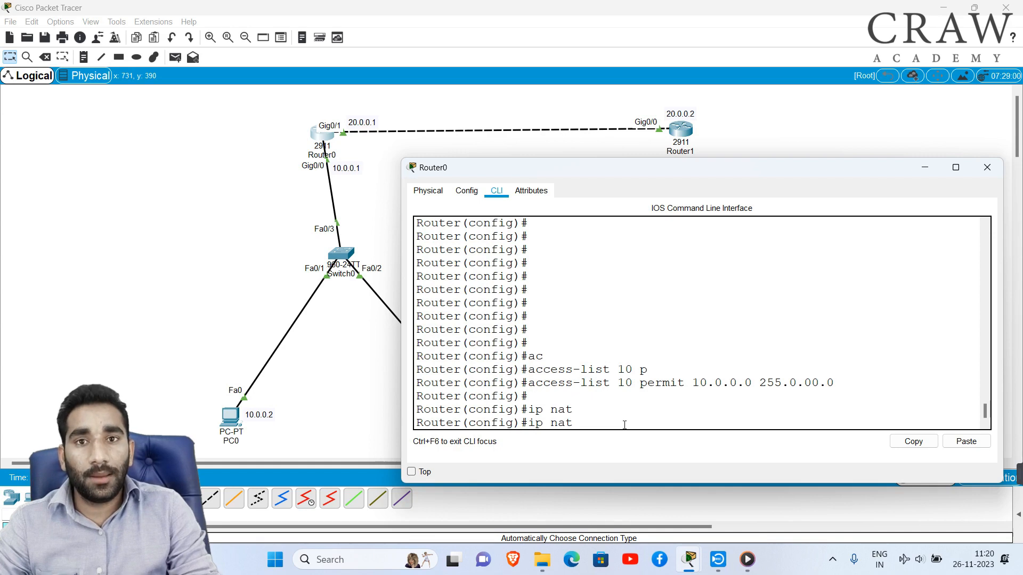
type("po")
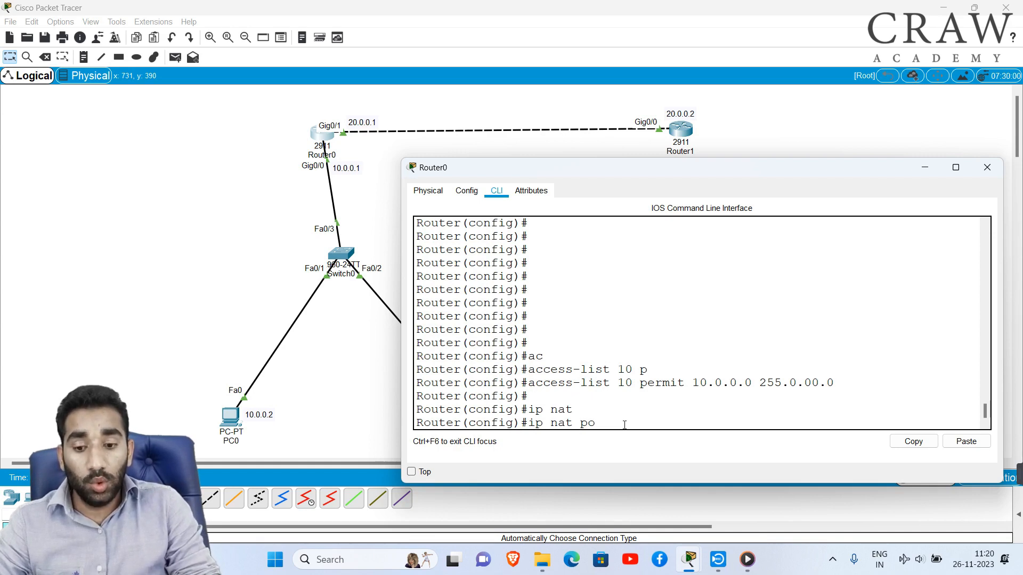
key("Tab")
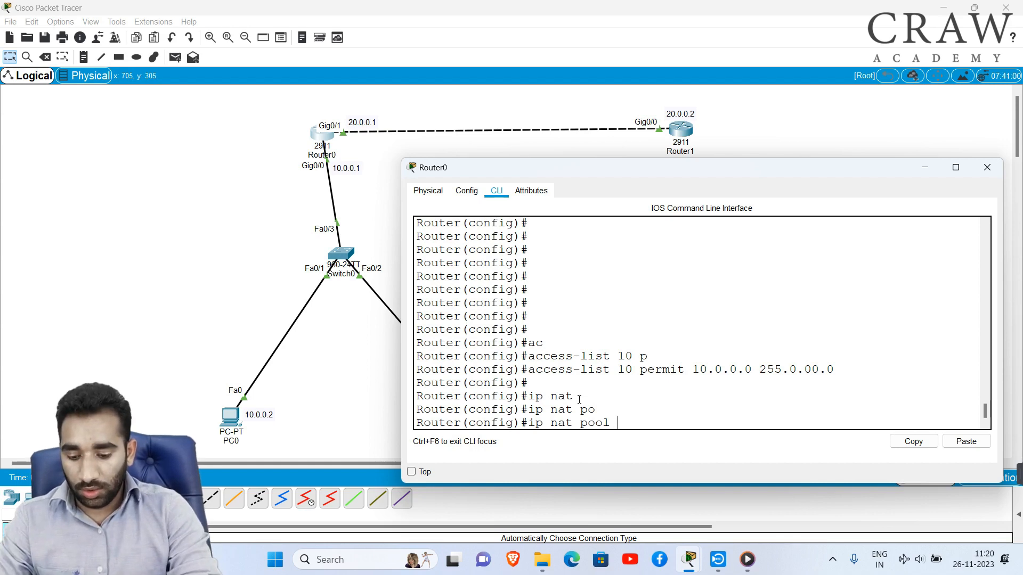
type("craw")
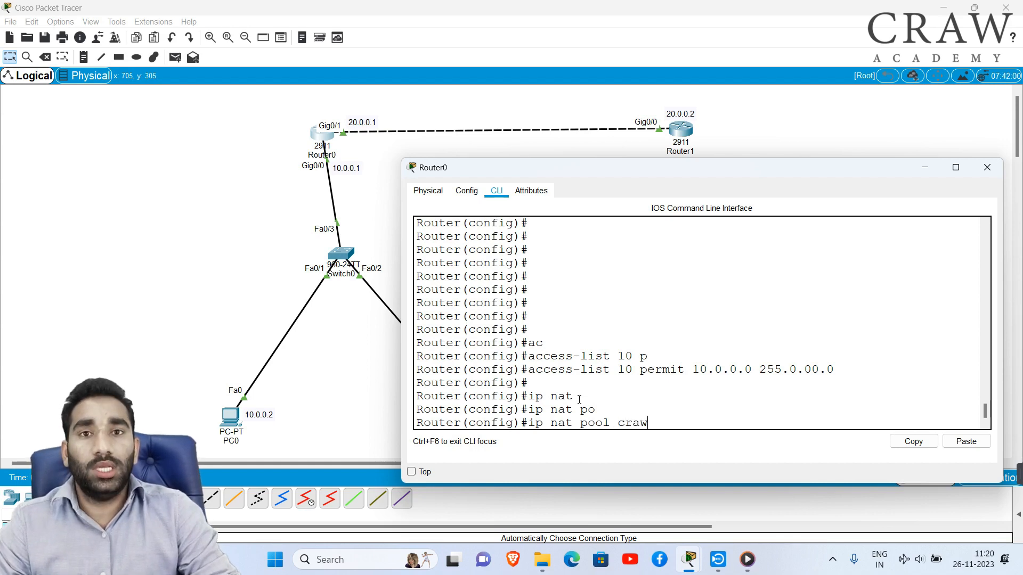
type(" ?")
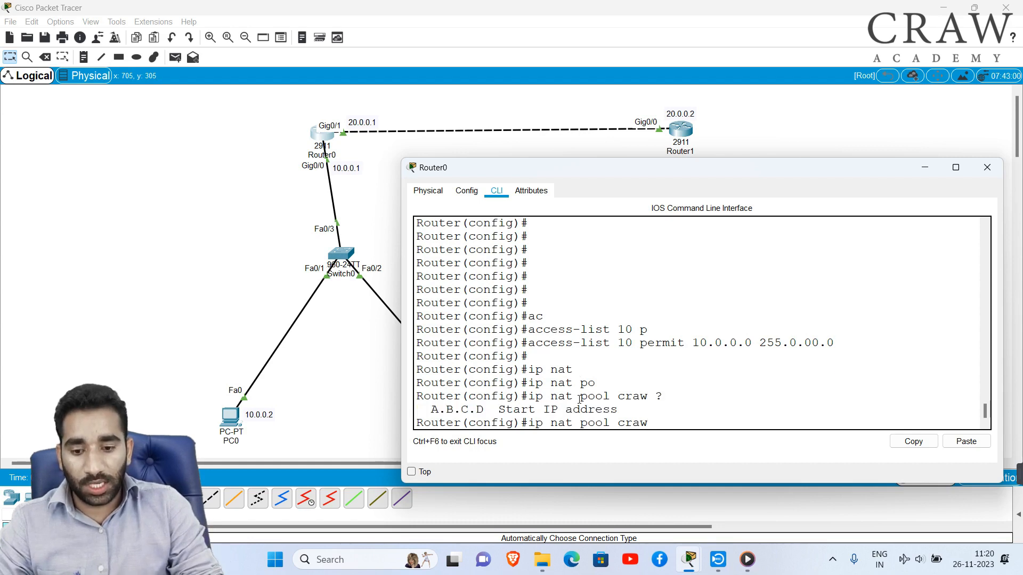
left_click_drag(500, 409, 566, 408)
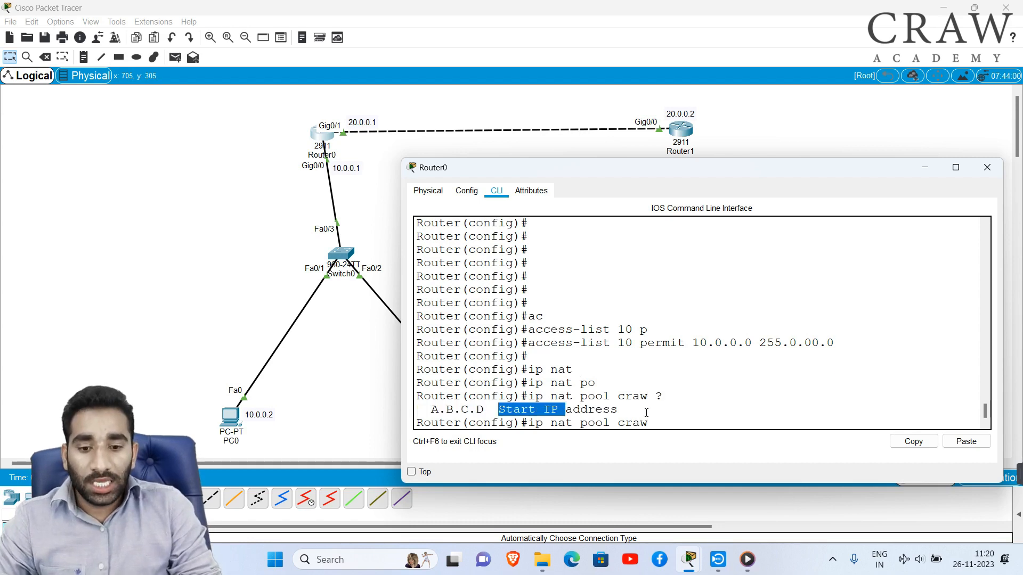
left_click(672, 426)
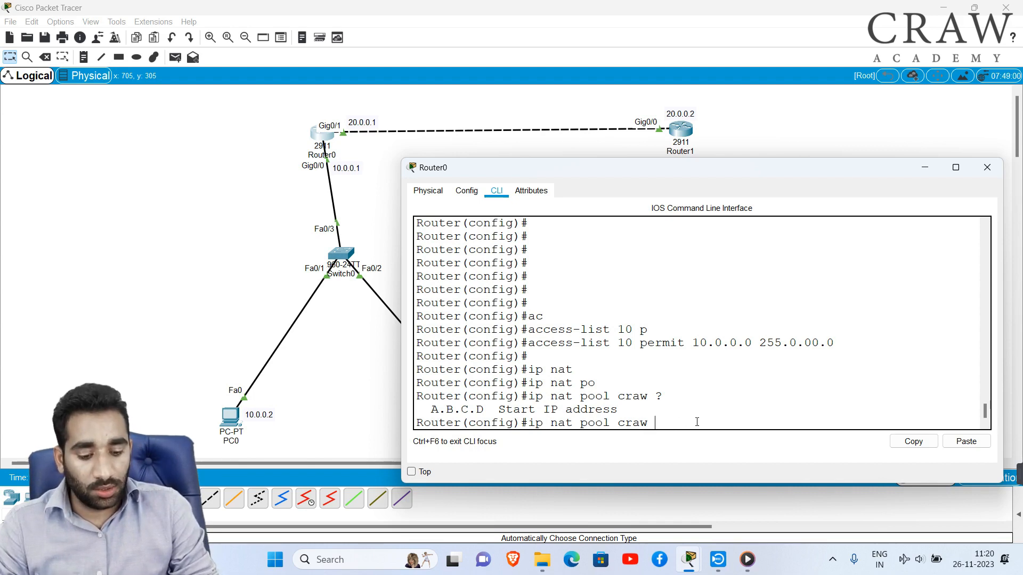
Complete the craw NAT pool with the address range 20.0.0.10 to 20.0.0.20 and netmask 255.0.0.0
type("20.0.0.")
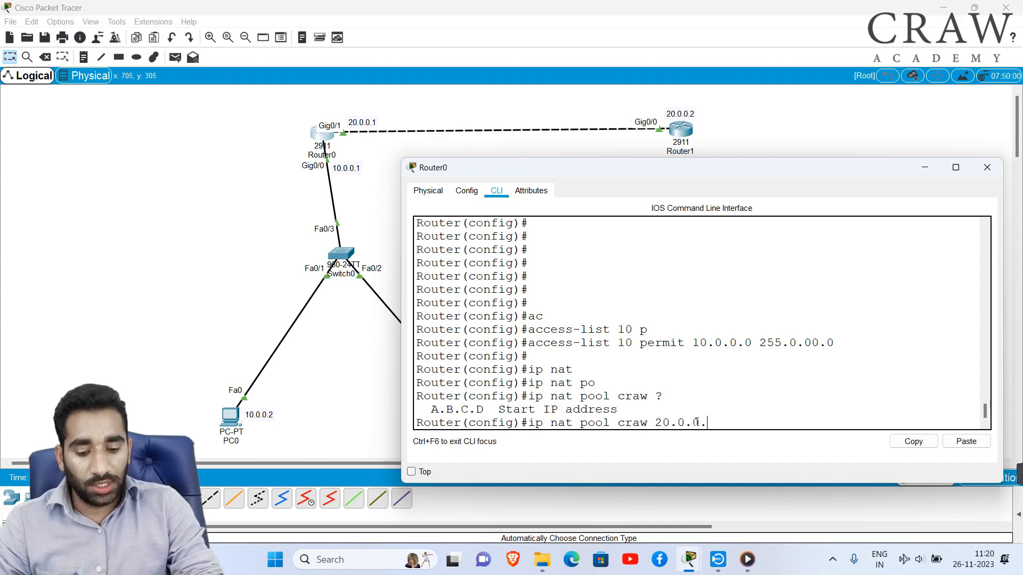
type("10")
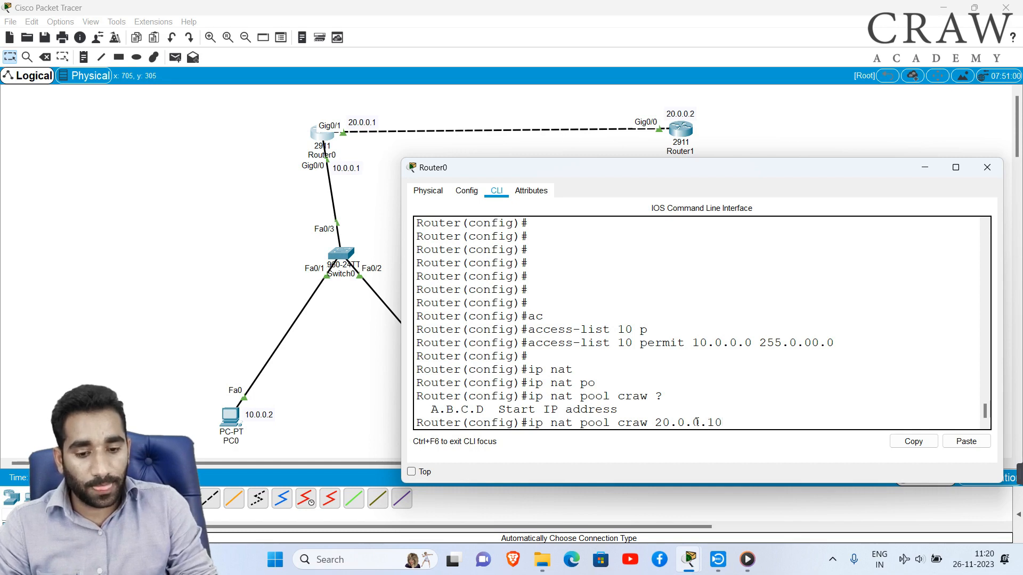
type(" 20.0.")
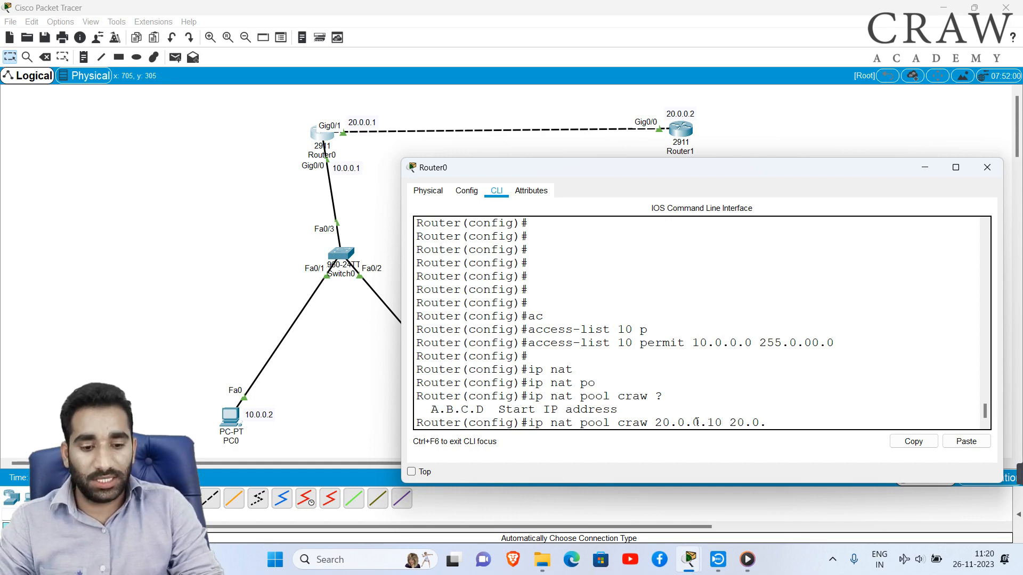
type("0.20")
type(" n")
key("Tab")
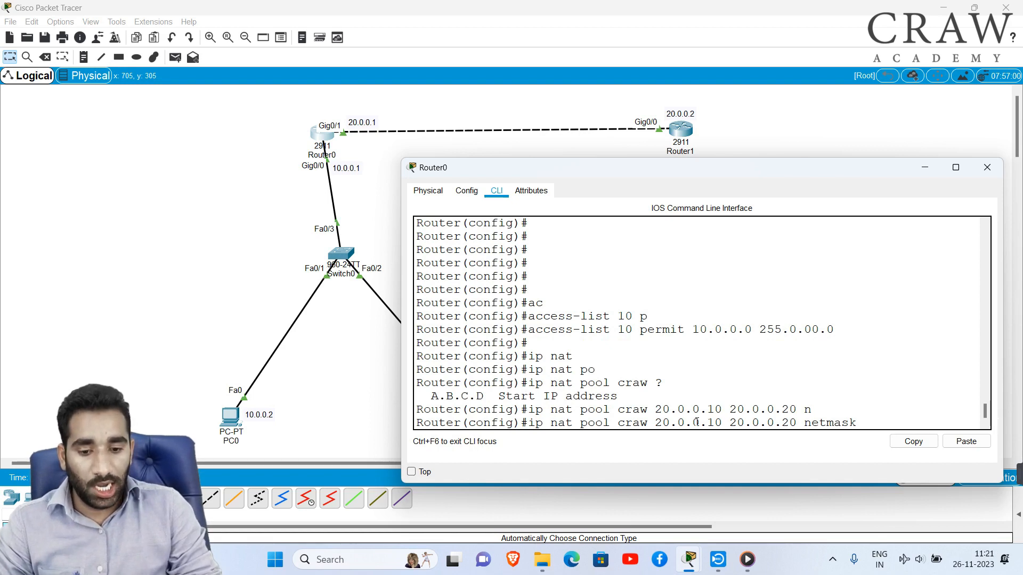
left_click_drag(688, 425, 823, 428)
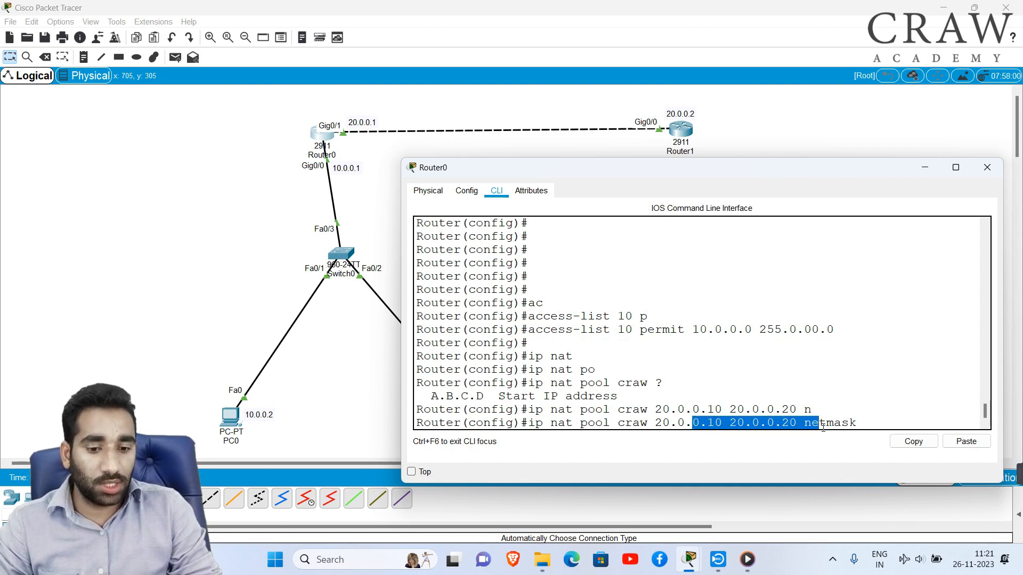
left_click(805, 422)
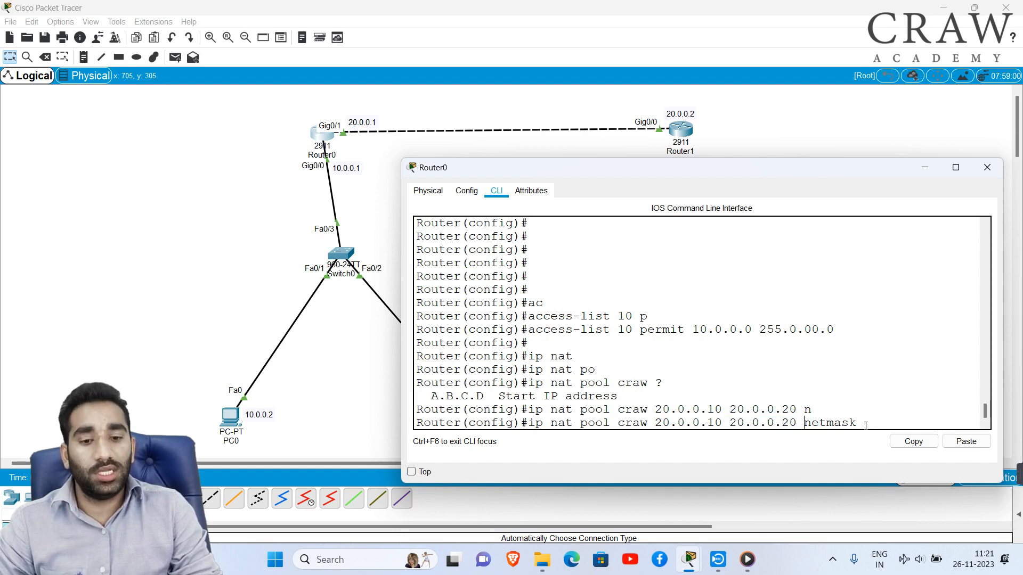
type("255.0.0.0")
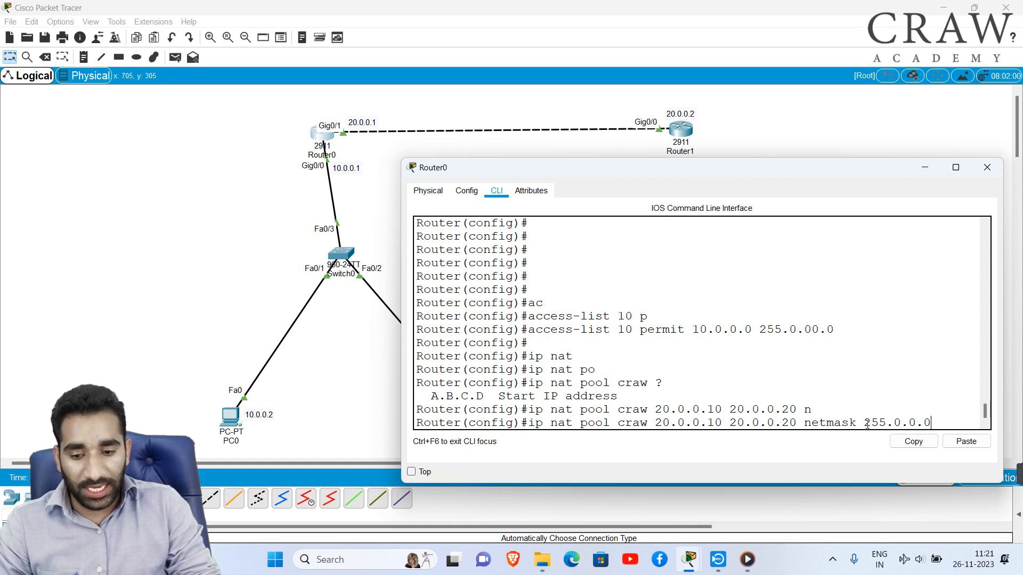
key("Return")
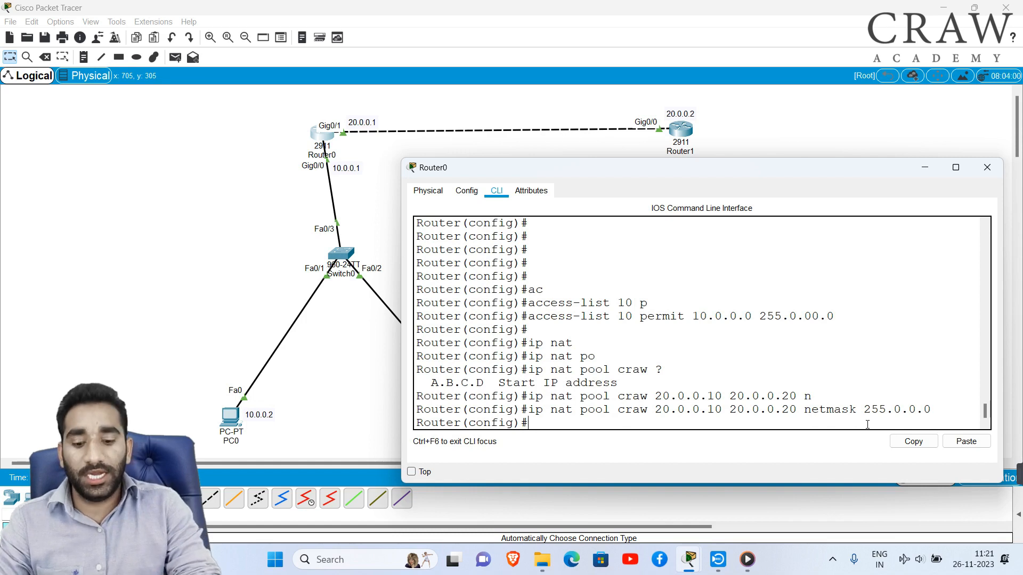
Begin an ip nat inside source list command in Router0's global configuration mode
type("ipna")
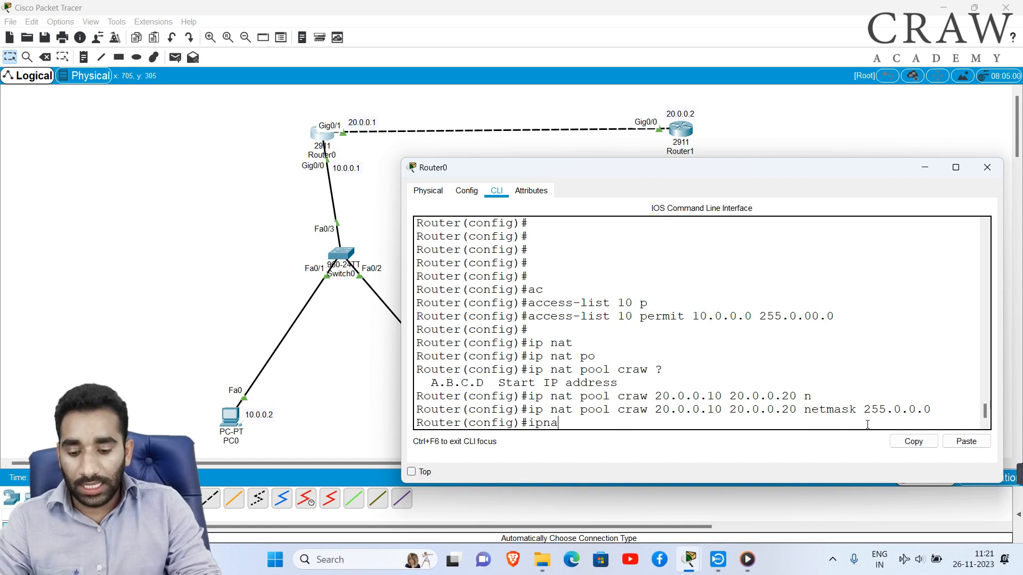
key("BackSpace")
key("BackSpace")
type("nat")
key("Tab")
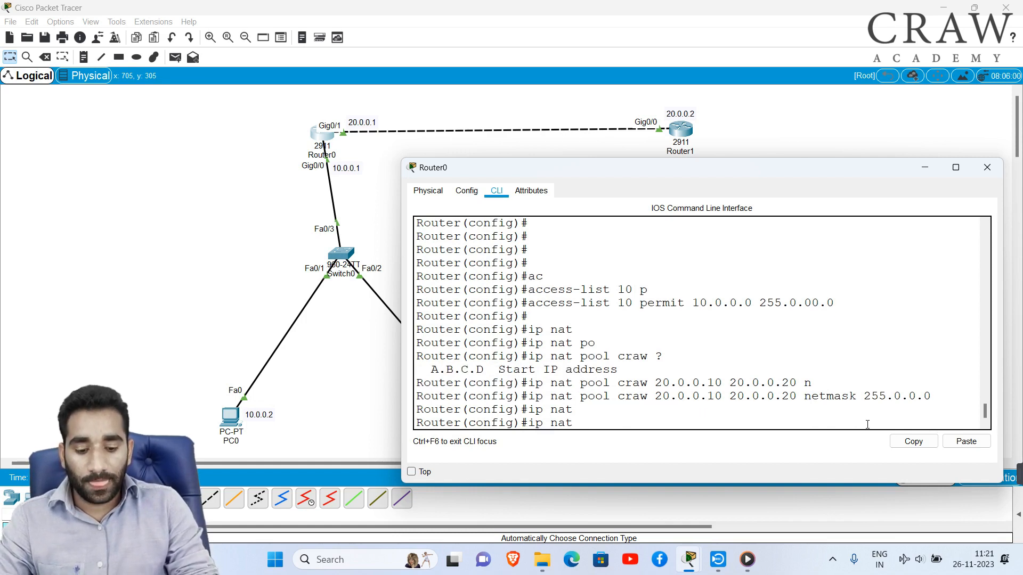
type("i")
key("Tab")
type("s")
key("Tab")
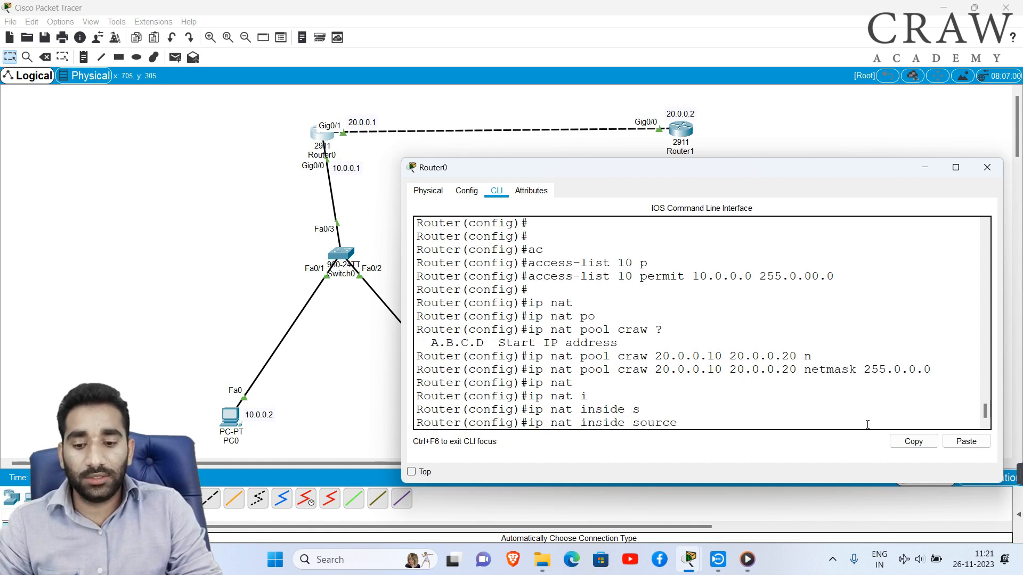
type("l")
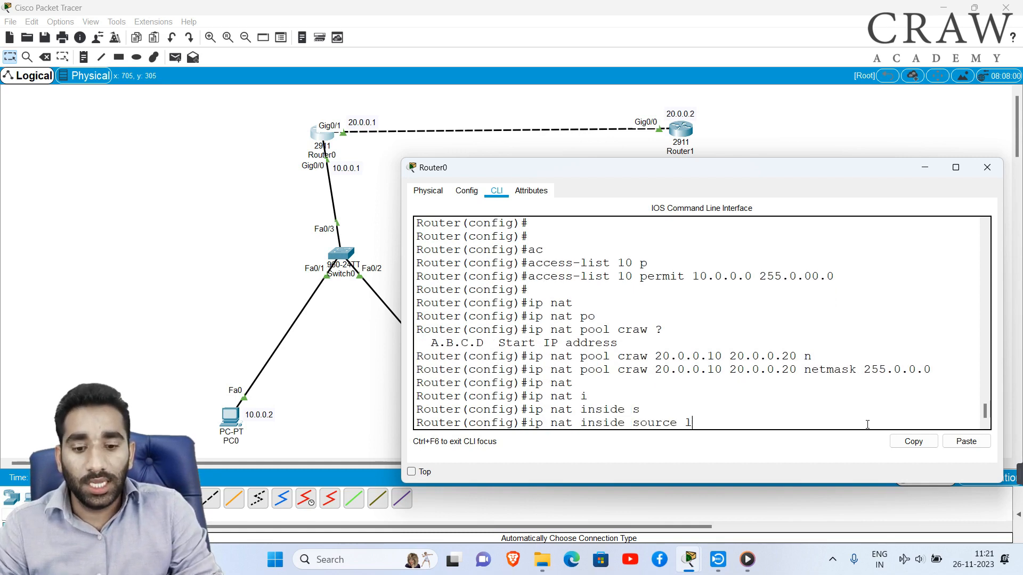
key("Tab")
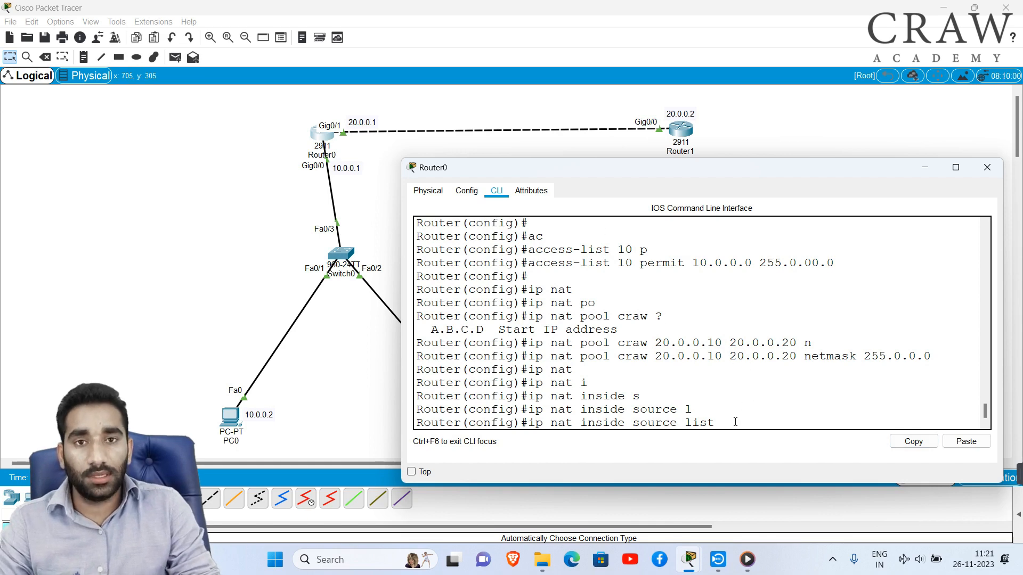
Complete the NAT source command by binding access list 10 to the pool craw and execute it
type("10")
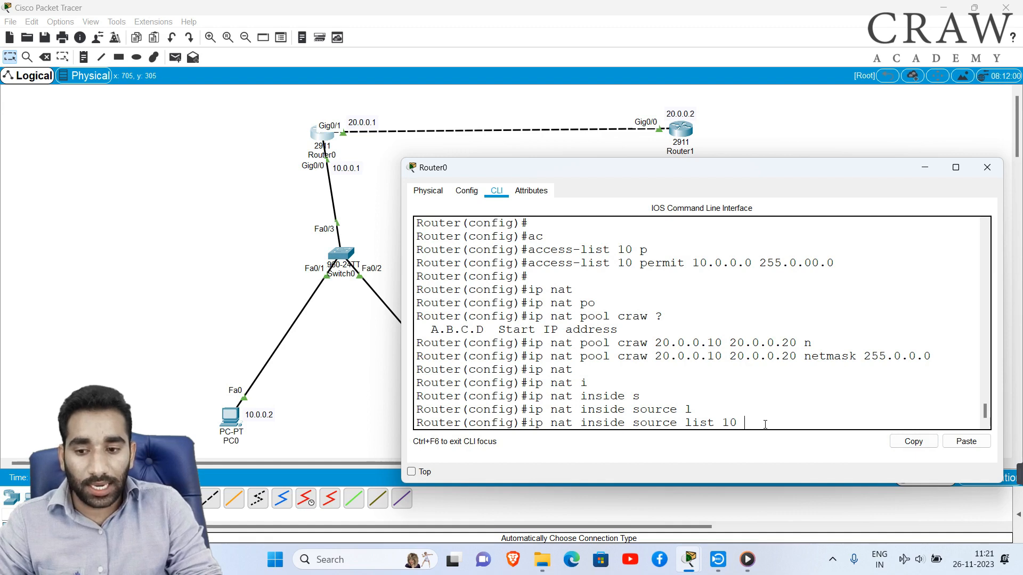
left_click_drag(610, 264, 640, 264)
left_click(757, 421)
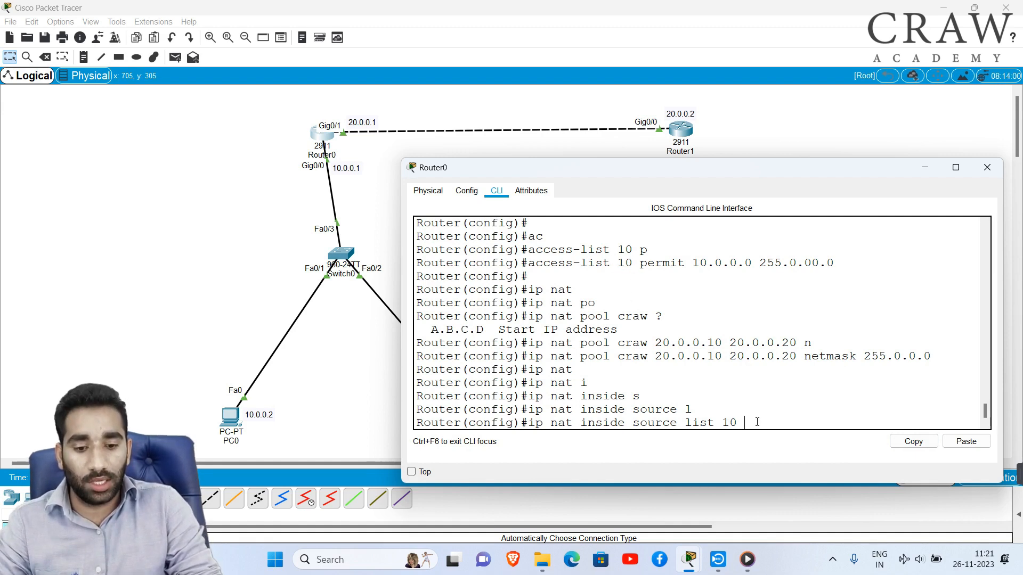
type("po")
key("Tab")
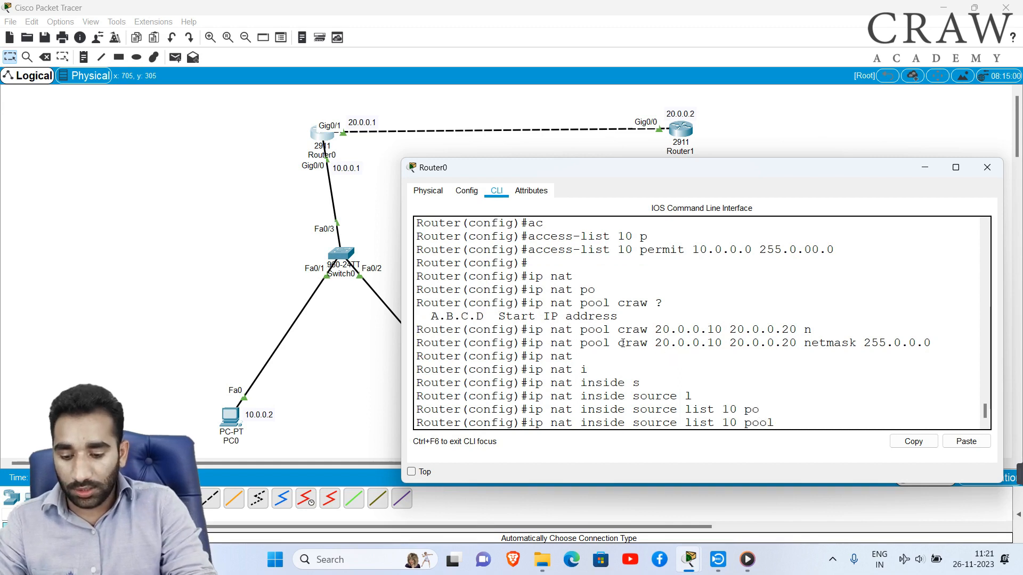
type("craw")
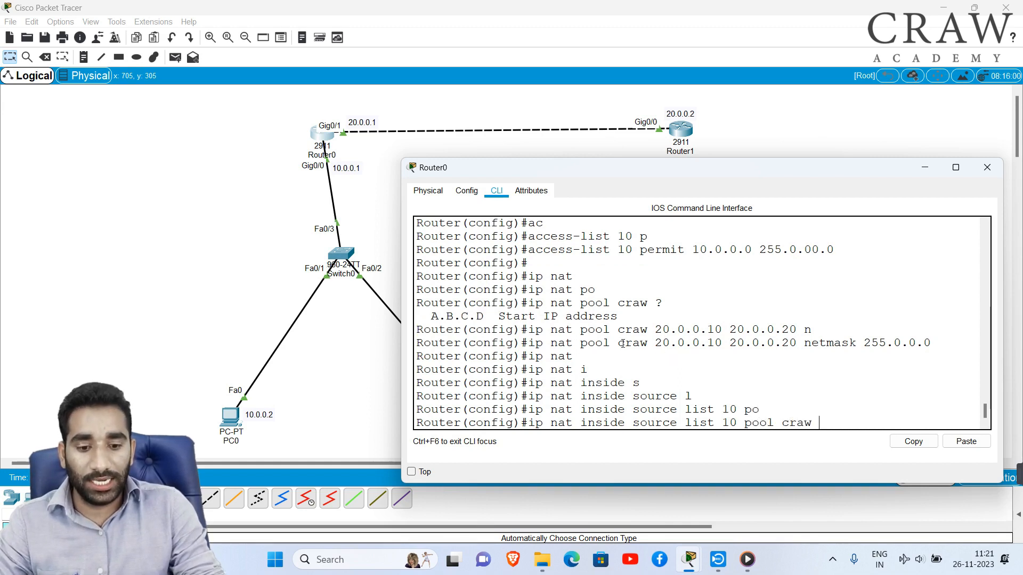
key("Return")
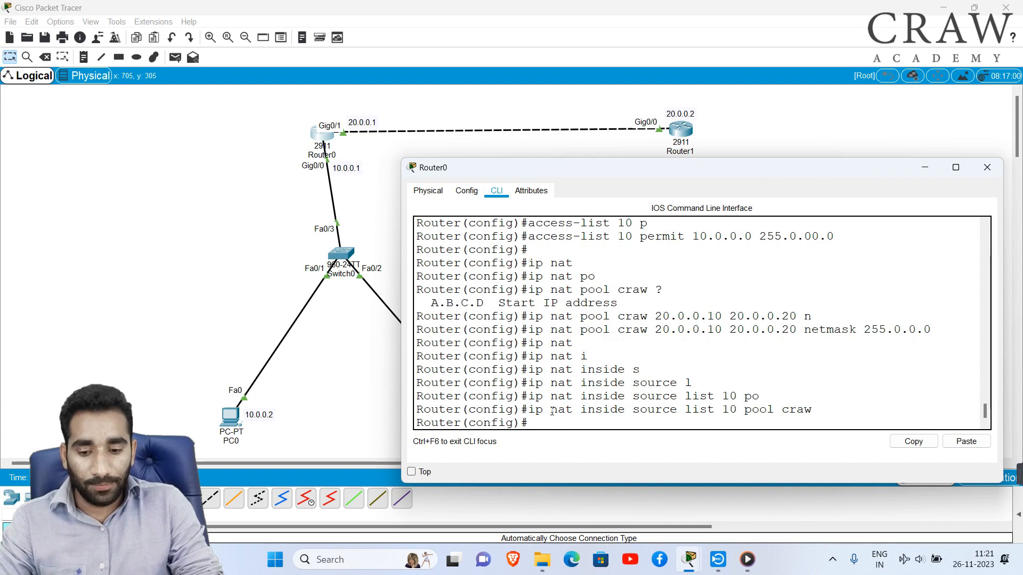
left_click_drag(551, 410, 569, 410)
left_click(583, 413)
key("Return")
key("Return")
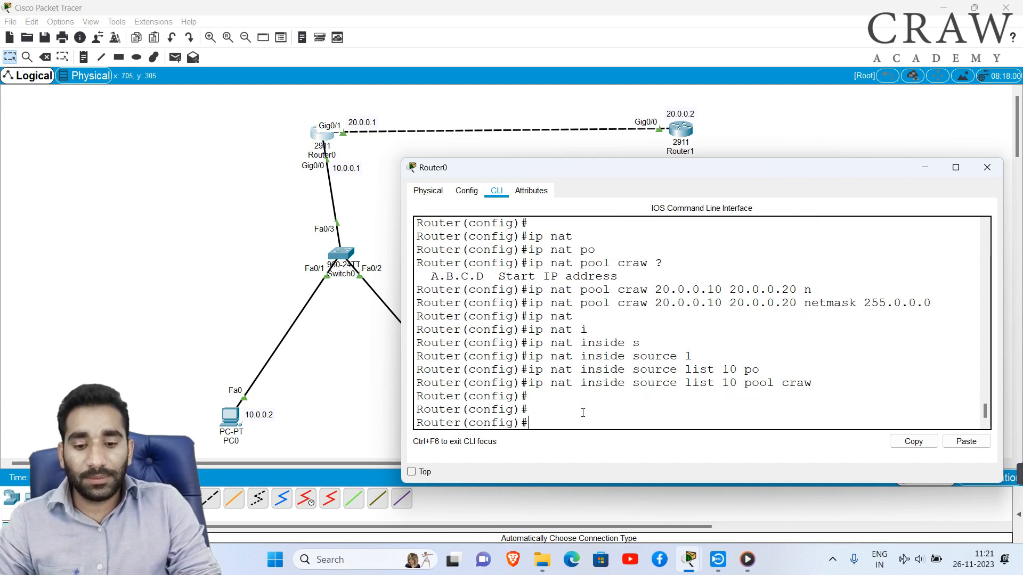
Recall and re-run the access-list 10 permit 10.0.0.0 255.0.00.0 command, highlighting its permitted network and mask
scroll(595, 309, "up", 2)
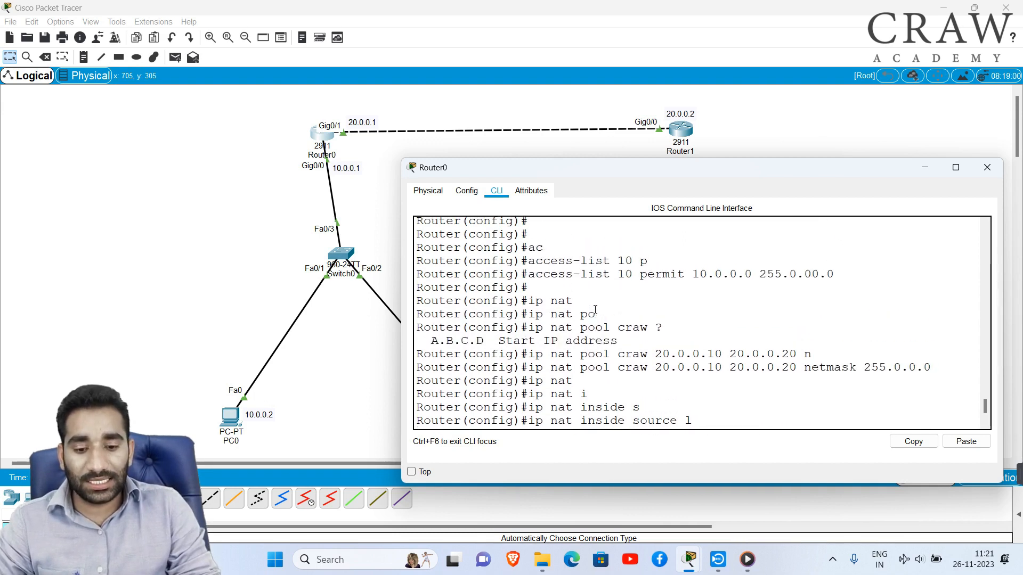
scroll(595, 309, "down", 2)
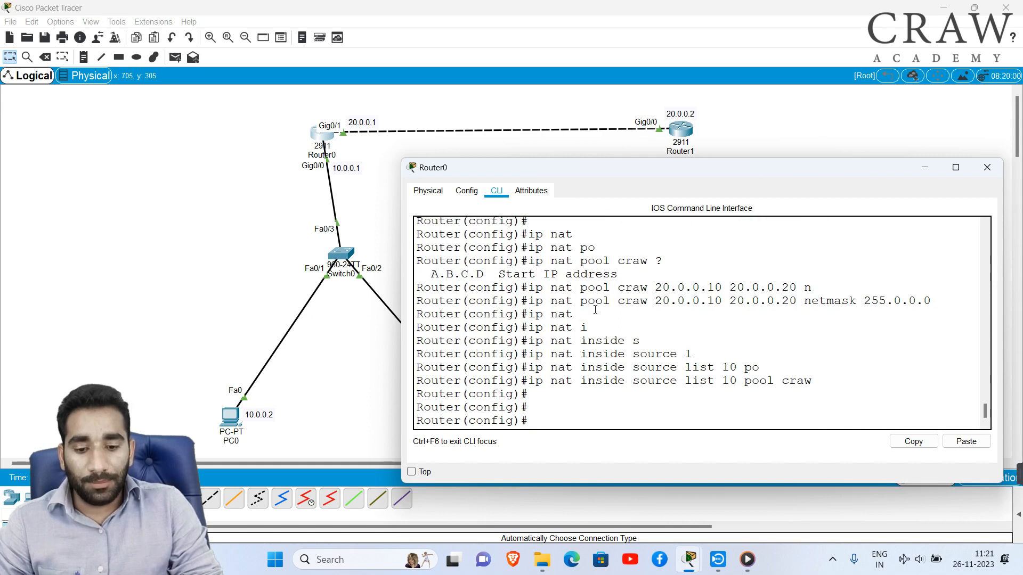
key("Up")
key("Up")
key("Up")
key("Return")
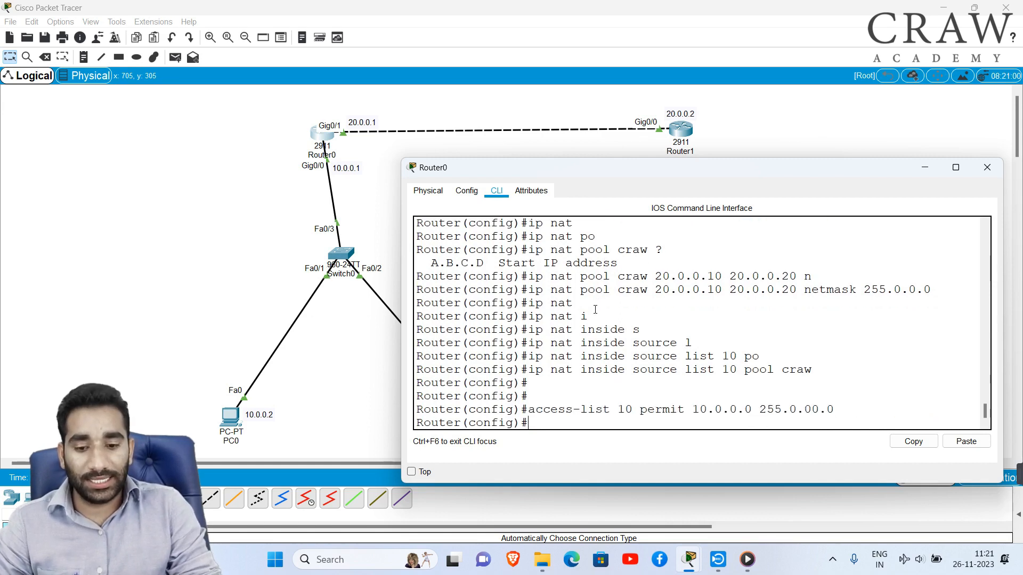
left_click_drag(626, 410, 754, 416)
left_click(792, 411)
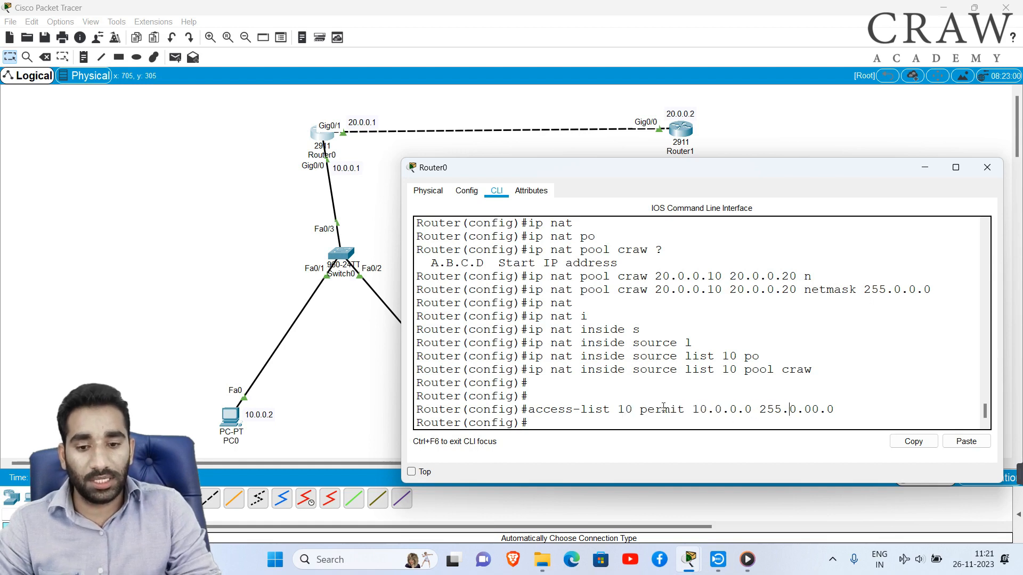
left_click_drag(616, 410, 824, 411)
left_click(792, 426)
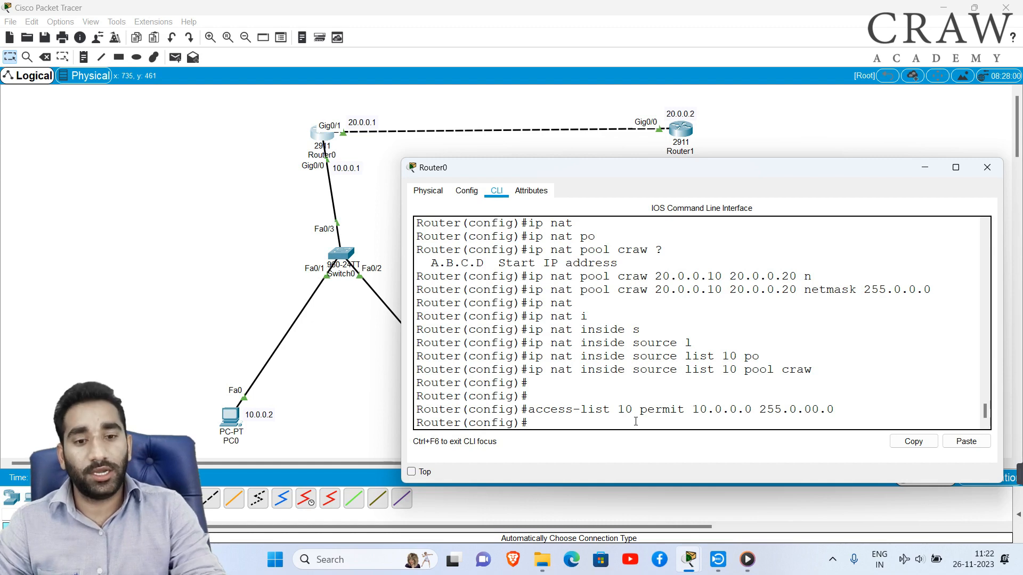
Recall the ip nat pool craw command, highlight its range 20.0.0.10 to 20.0.0.20, and re-run it with netmask 255.0.0.0
key("Up")
key("Up")
key("Up")
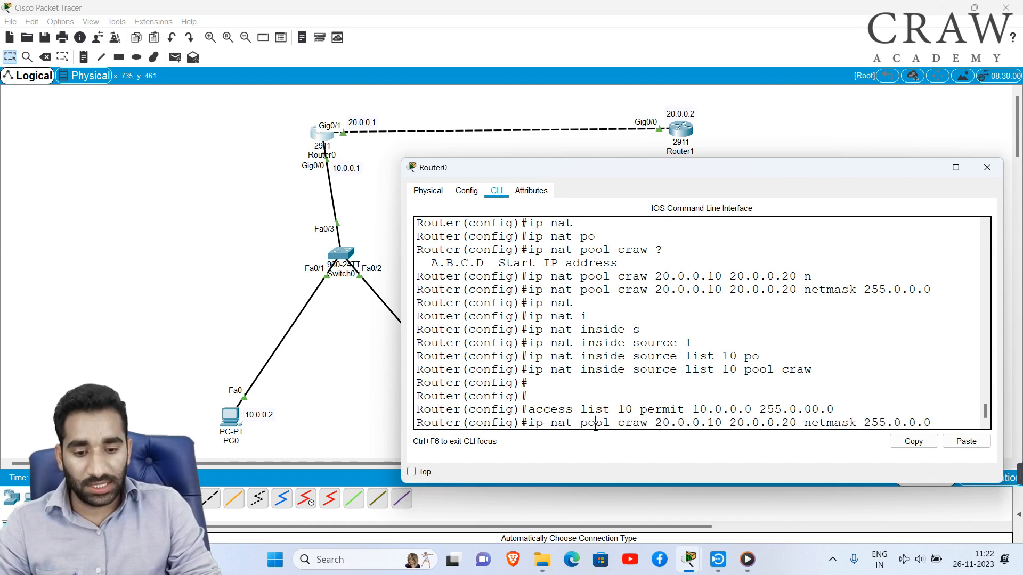
left_click_drag(595, 426, 670, 424)
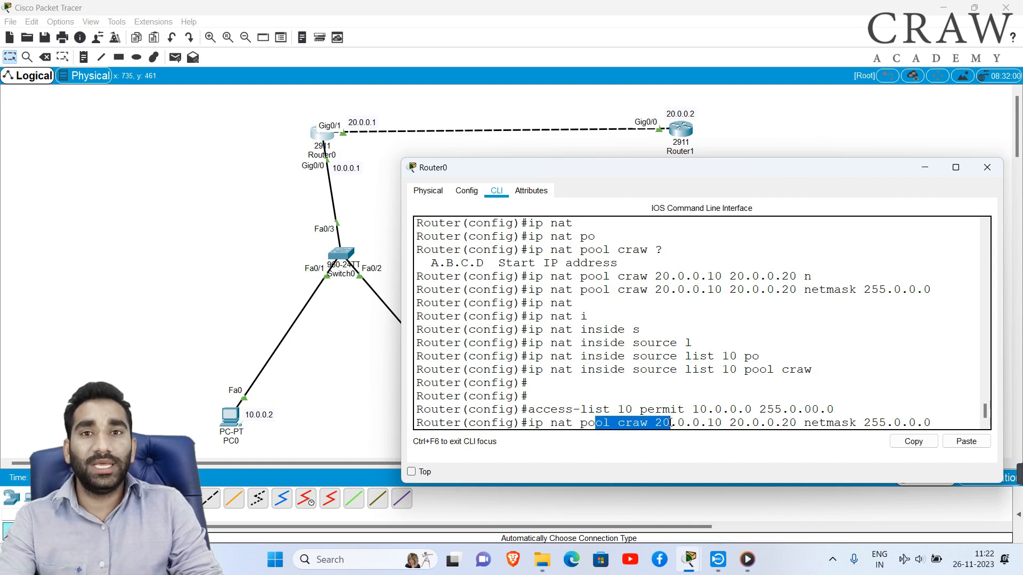
left_click(708, 415)
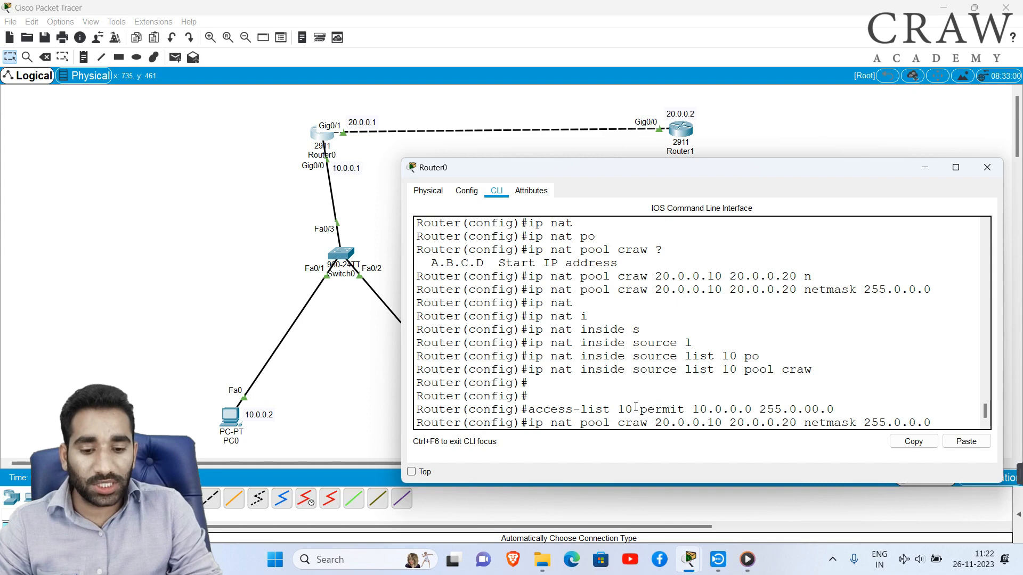
left_click_drag(662, 425, 800, 426)
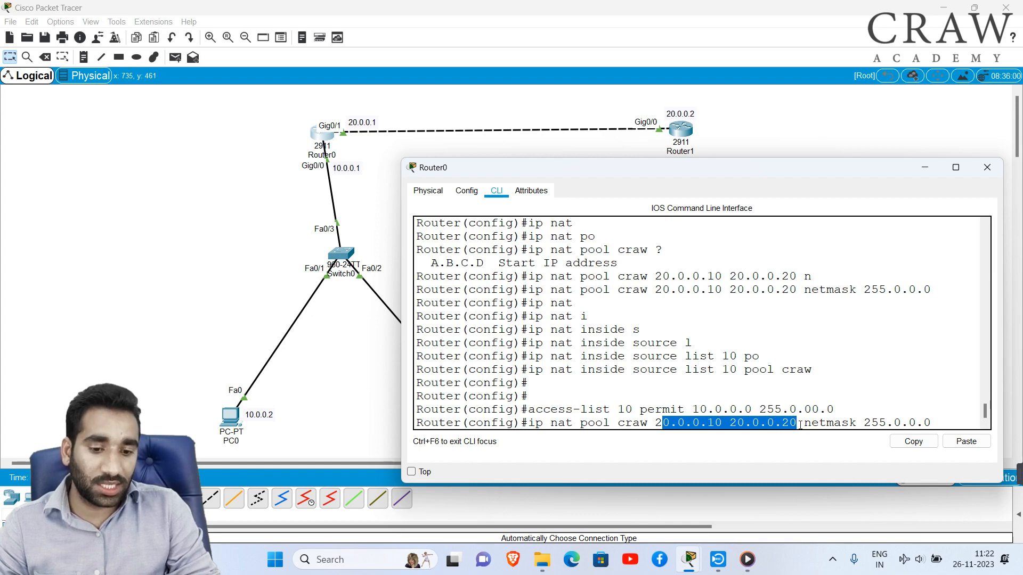
left_click_drag(800, 426, 800, 426)
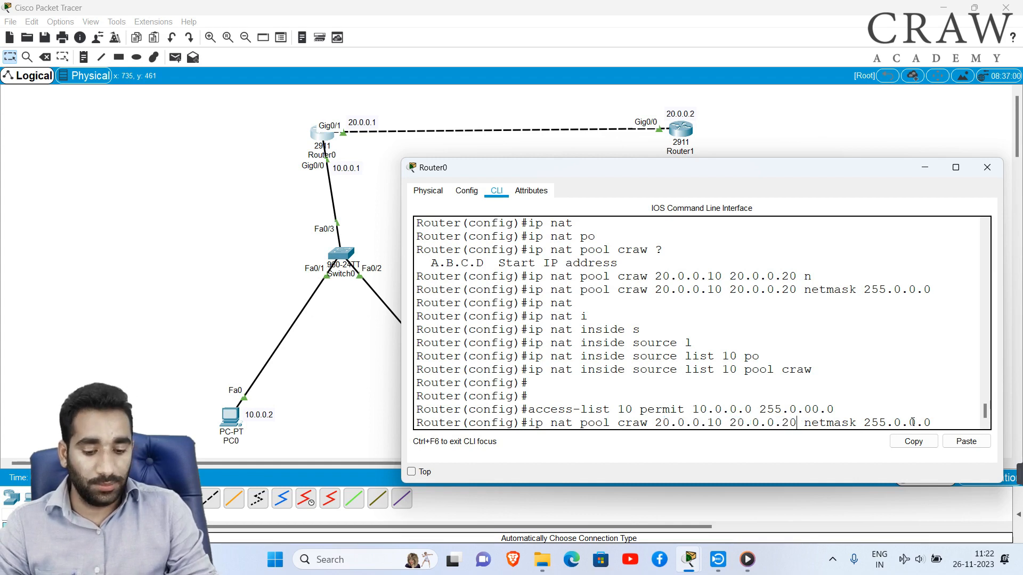
key("Return")
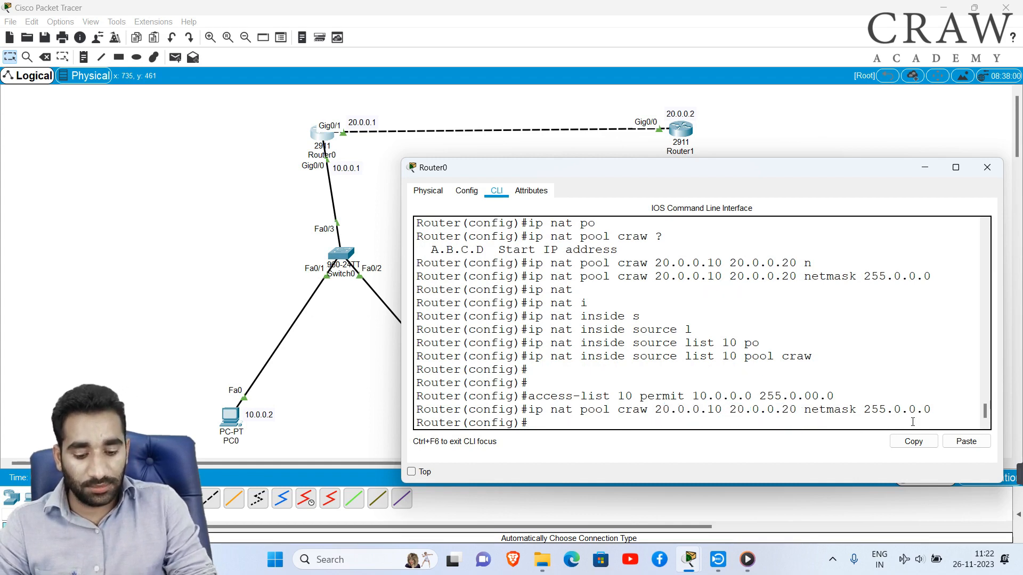
Recall ip nat inside source list 10 pool craw, highlight the pool name and its address range, and re-run the command
key("Up")
key("Up")
key("Up")
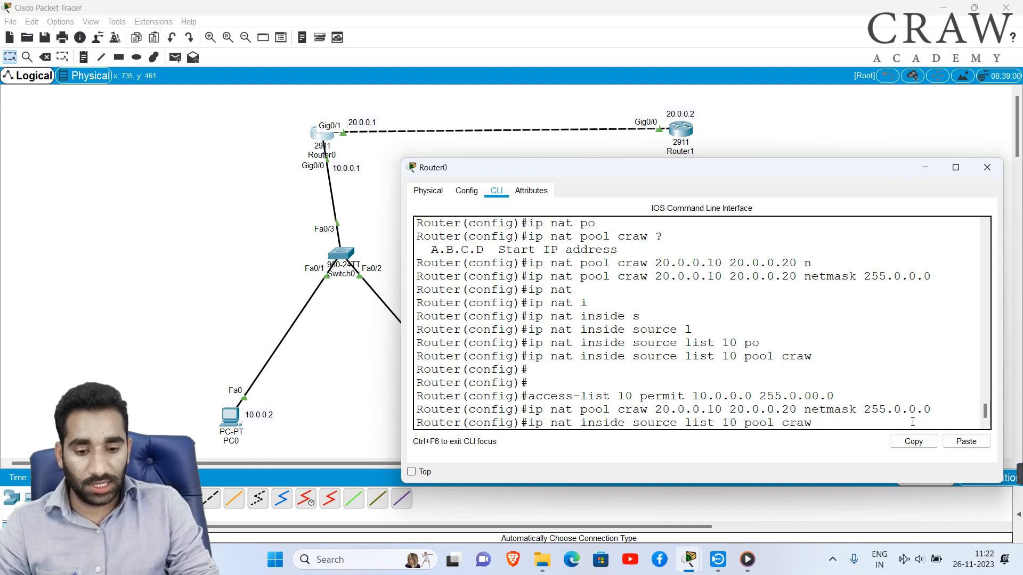
left_click_drag(625, 424, 758, 424)
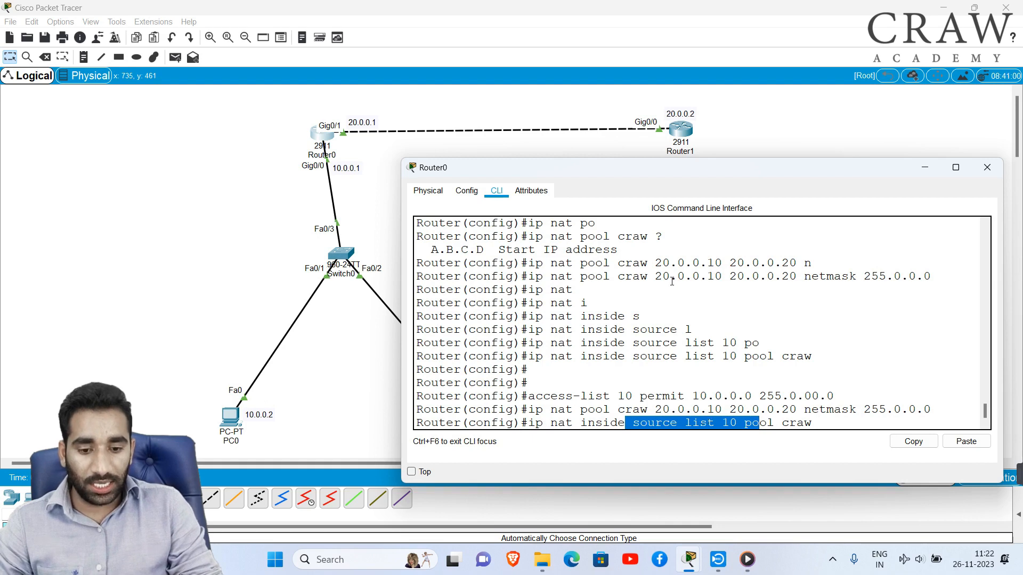
left_click(783, 426)
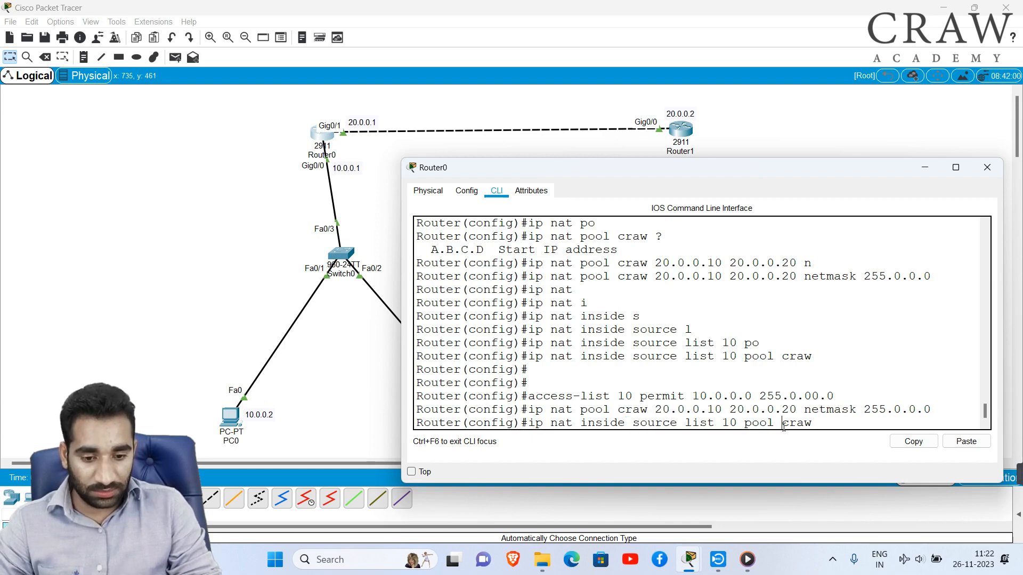
left_click_drag(783, 426, 814, 426)
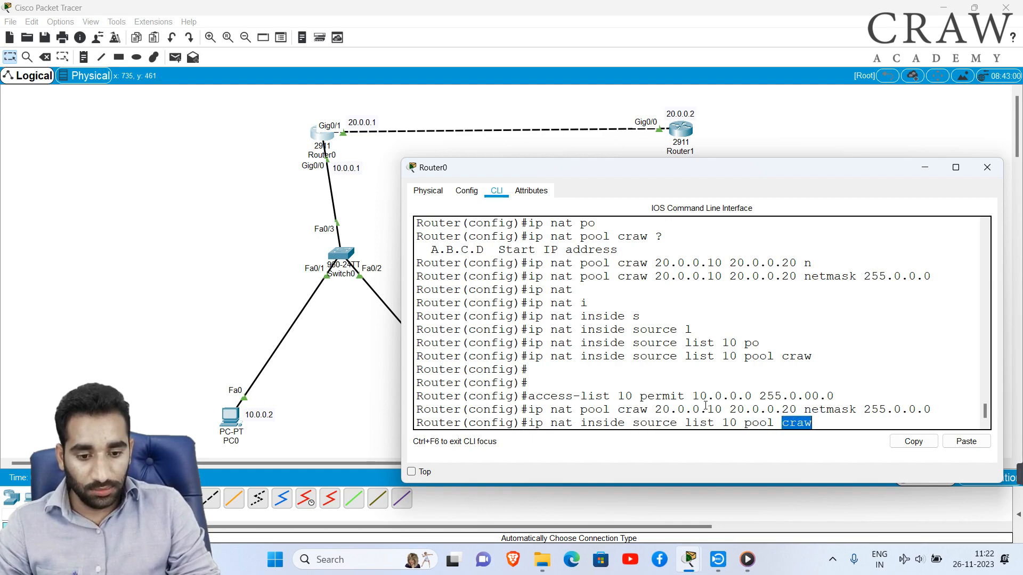
left_click_drag(648, 411, 798, 410)
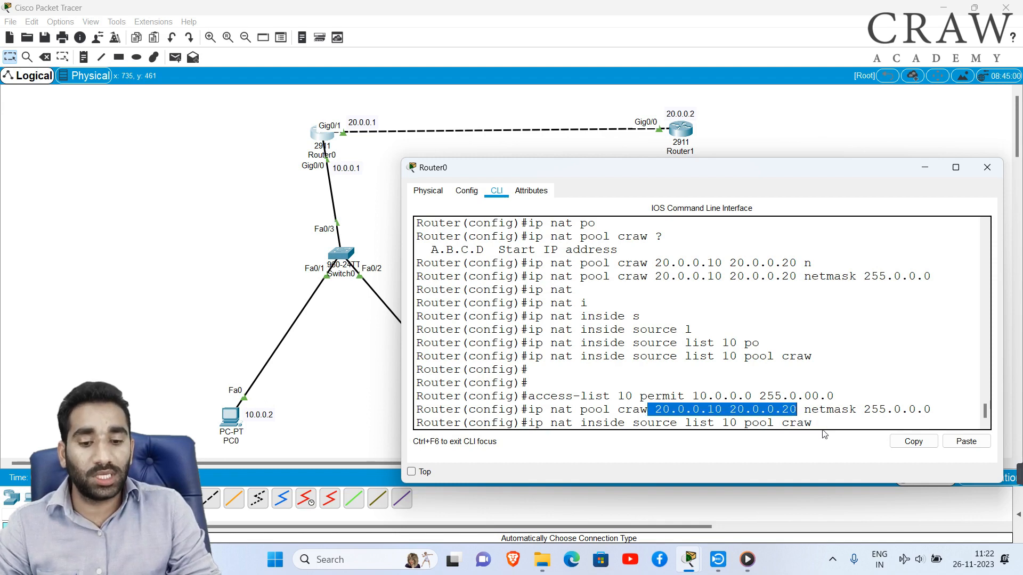
left_click(805, 429)
key("Return")
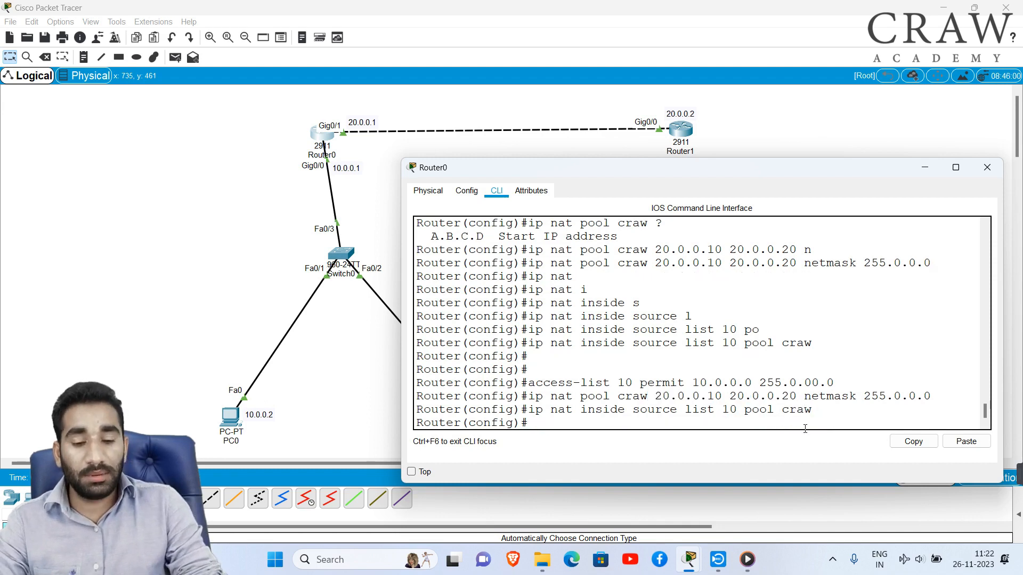
key("Return")
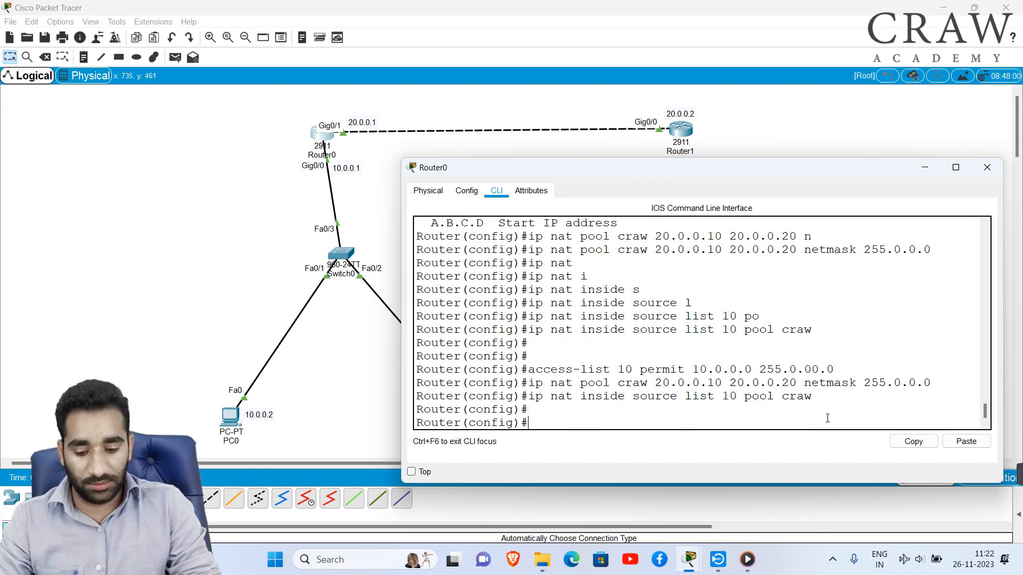
Enter interface configuration mode for gigabitEthernet 0/0 on Router0
type("int")
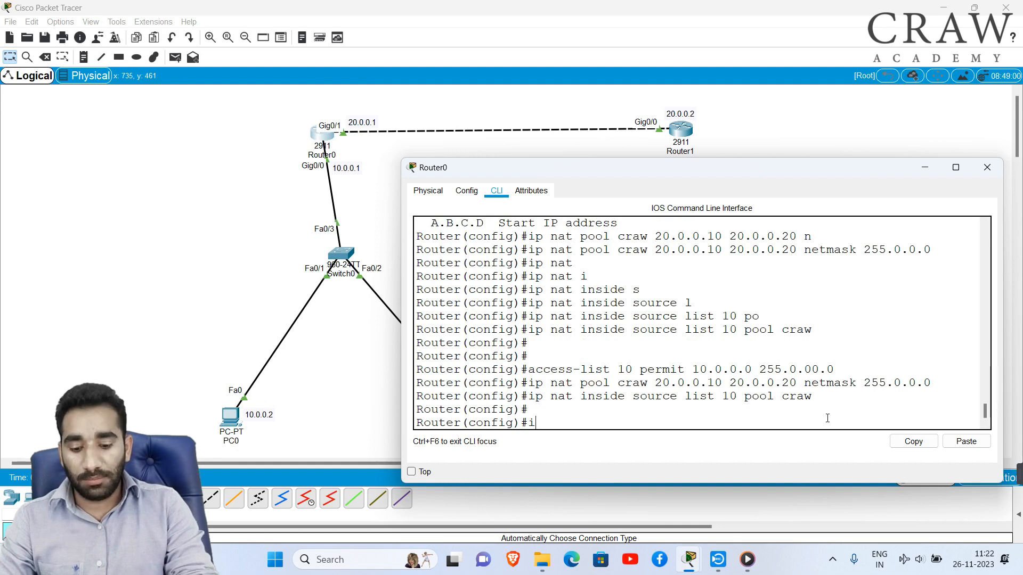
key("Tab")
type("g")
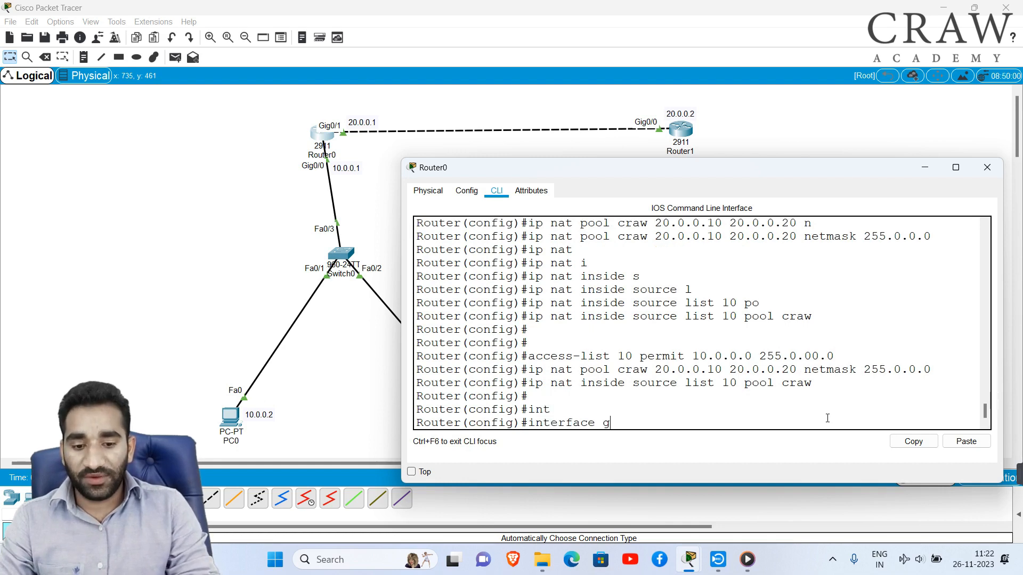
key("Tab")
type("0/0")
key("Return")
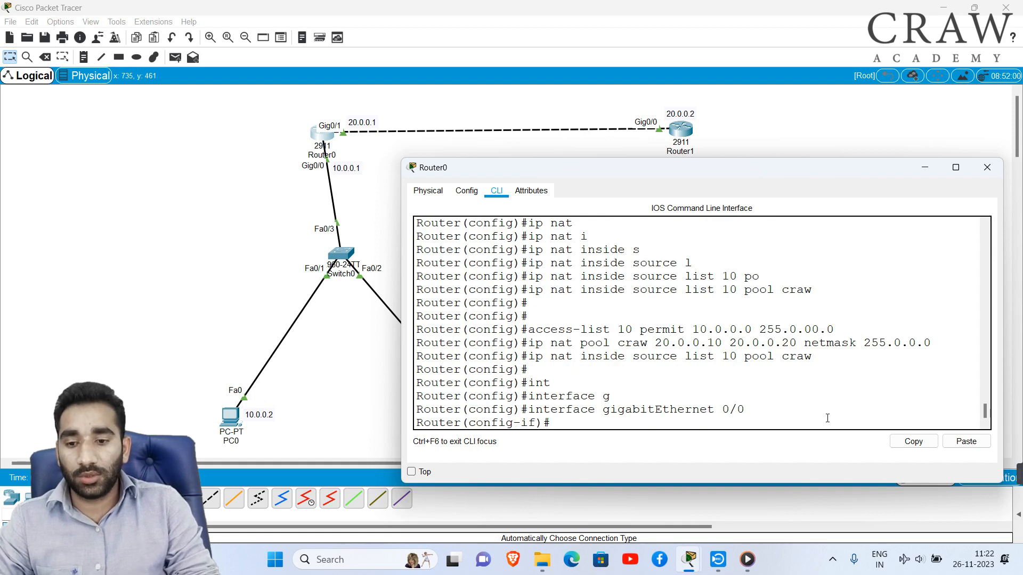
key("Return")
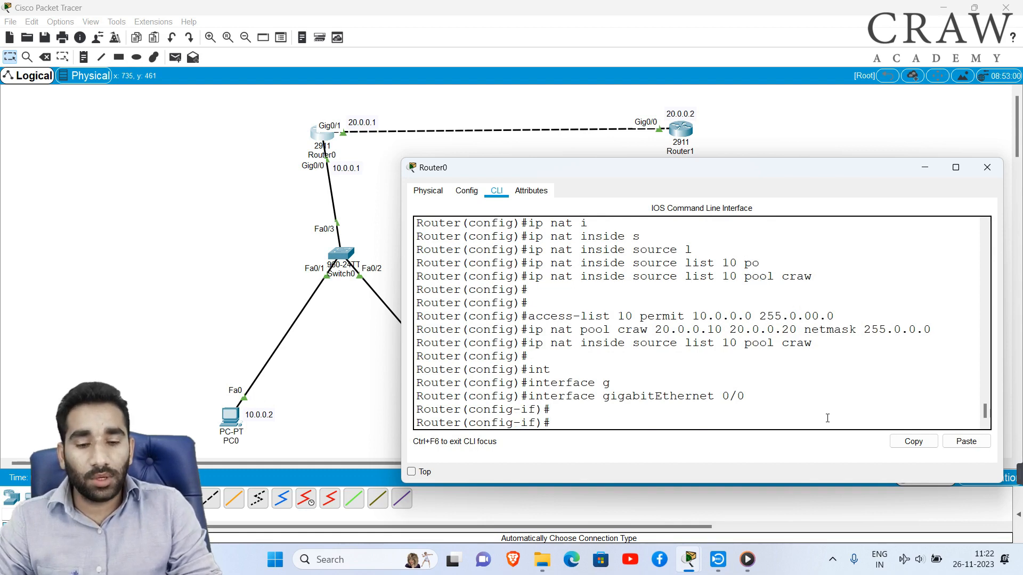
Mark gigabitEthernet 0/0 as the NAT inside interface with ip nat inside and exit to global configuration mode
type("ip nat")
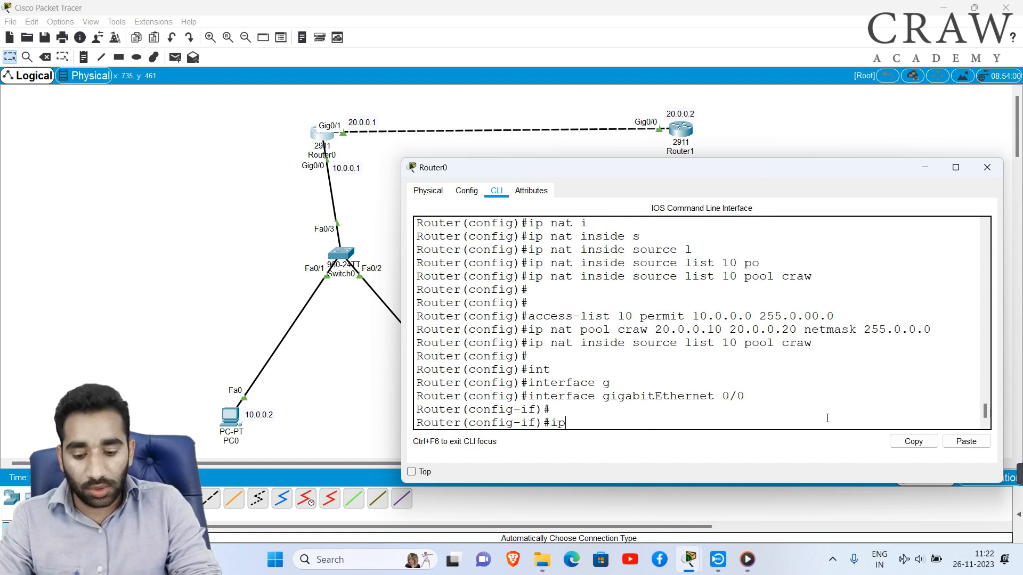
key("Tab")
type("i")
key("Tab")
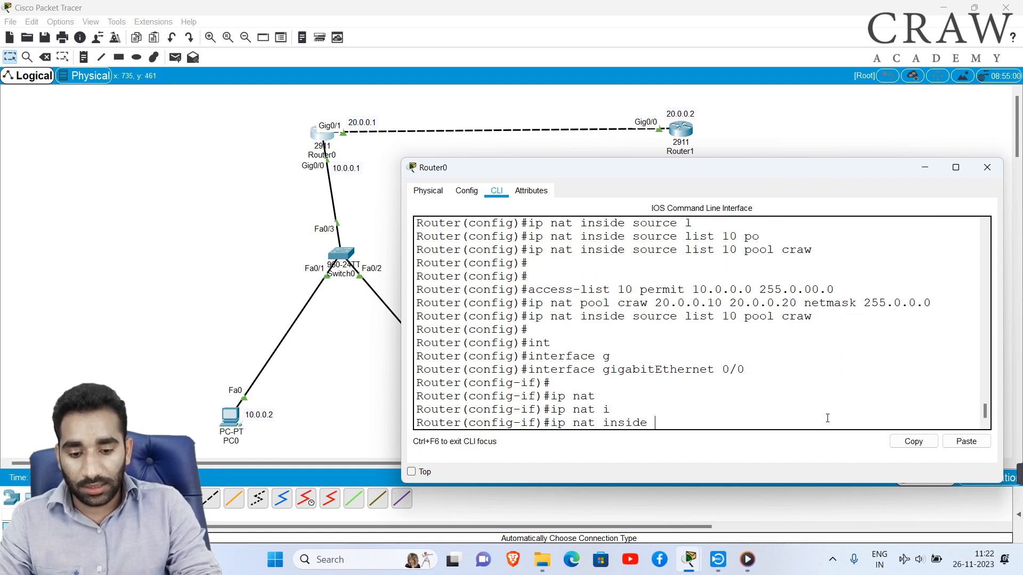
key("Return")
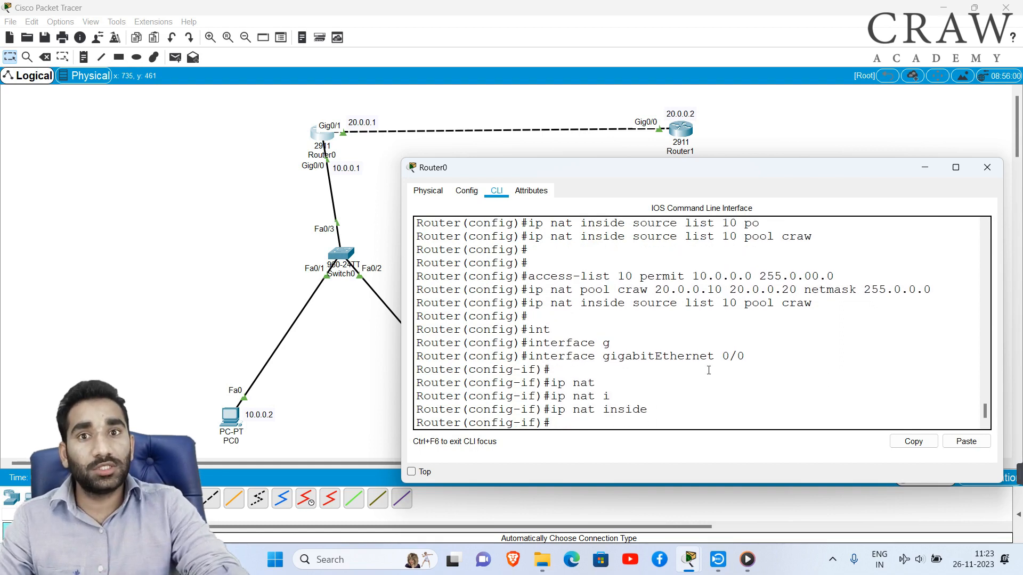
type("ex")
key("Return")
key("Return")
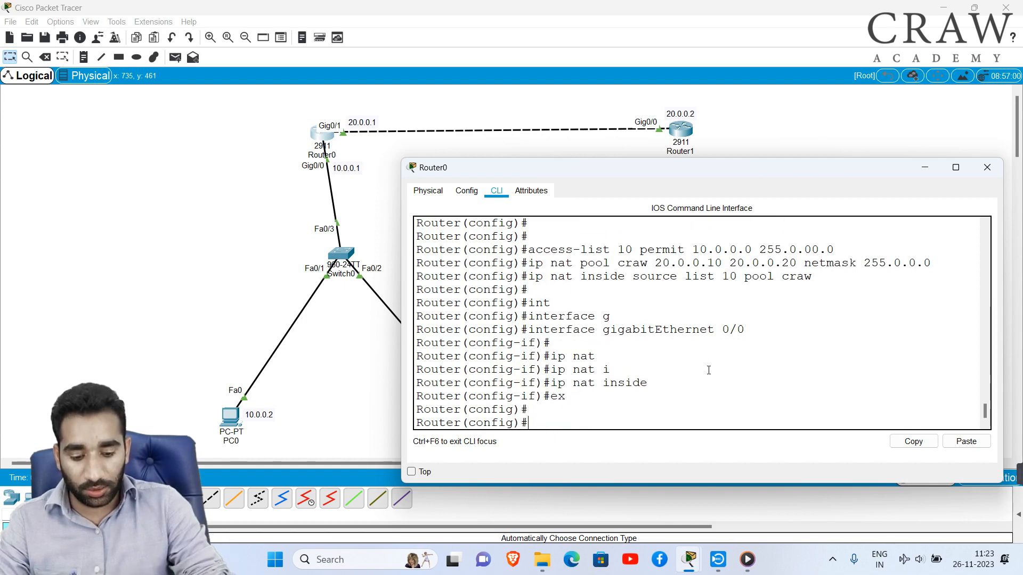
Enter interface configuration mode for gigabitEthernet 0/1 on Router0
type("int")
key("Tab")
type("g")
key("Tab")
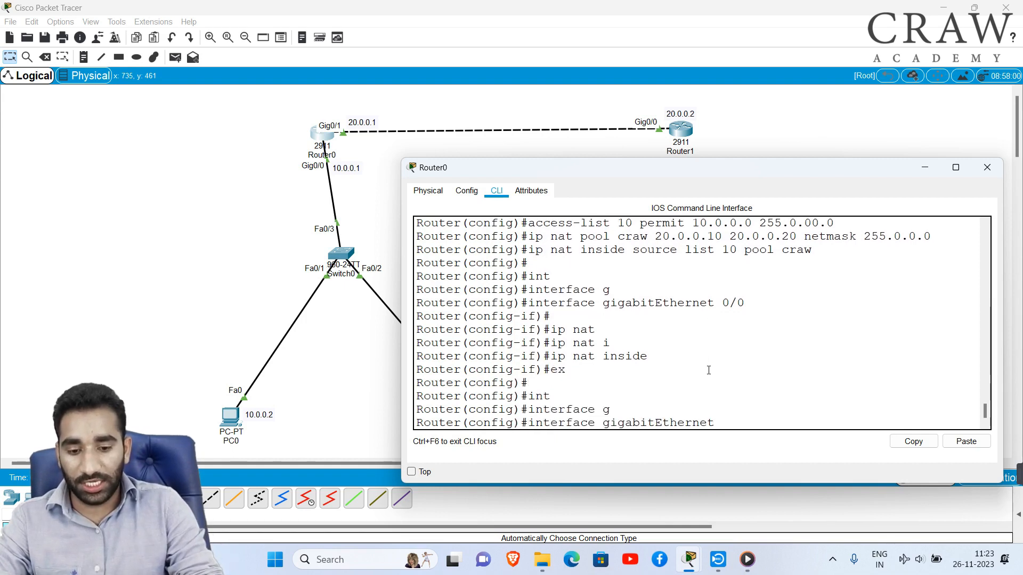
type("0/1")
key("Return")
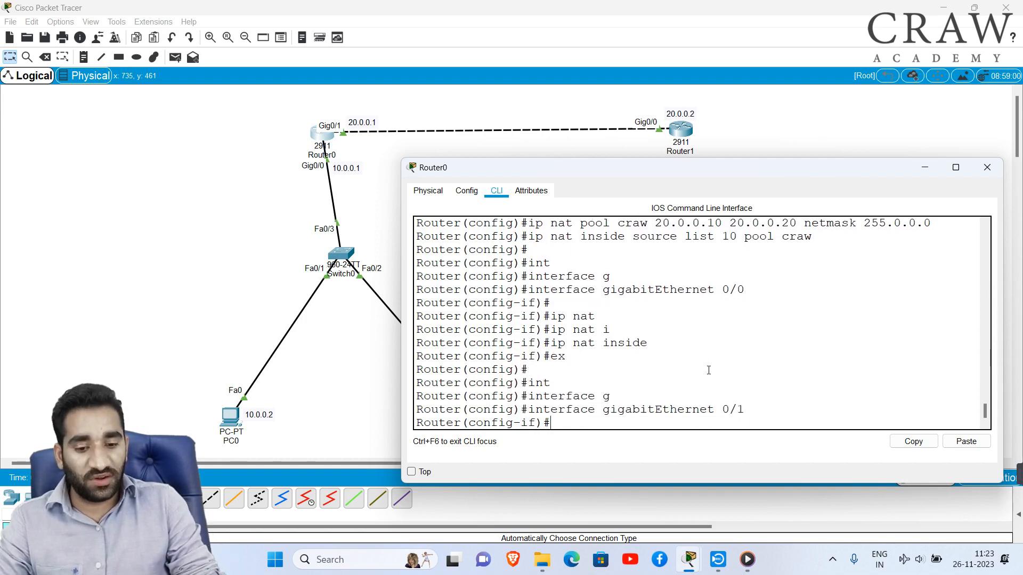
Mark gigabitEthernet 0/1 as the NAT outside interface with ip nat outside and exit to global configuration mode
type("ip nat")
key("Tab")
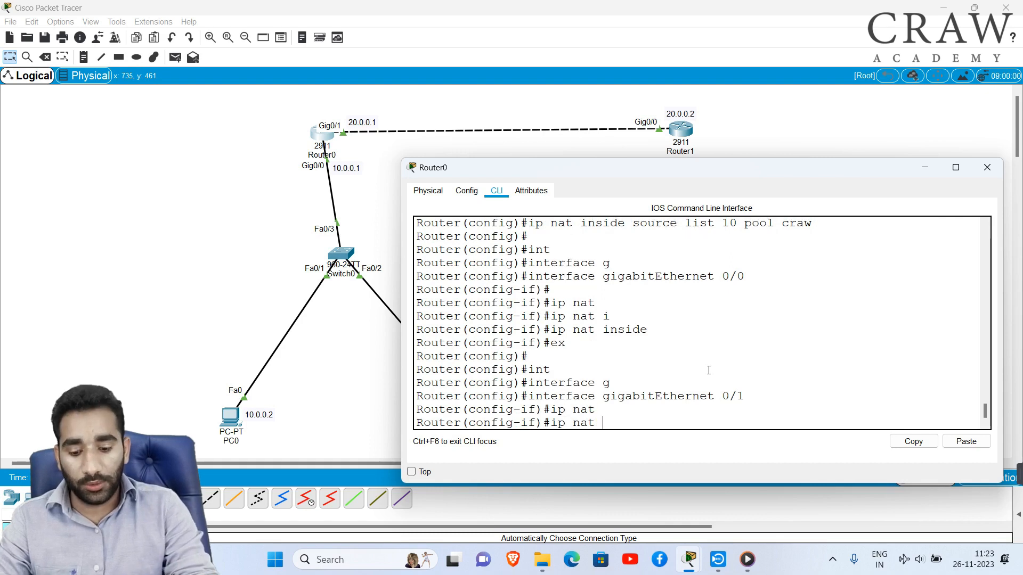
type("o")
key("Tab")
key("Return")
key("Return")
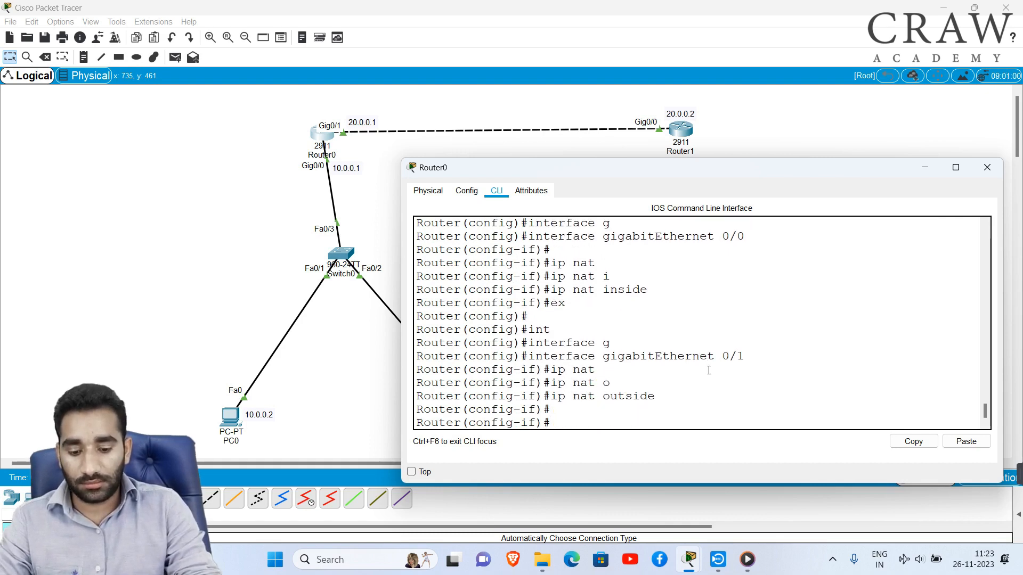
type("ex")
key("Return")
key("Return")
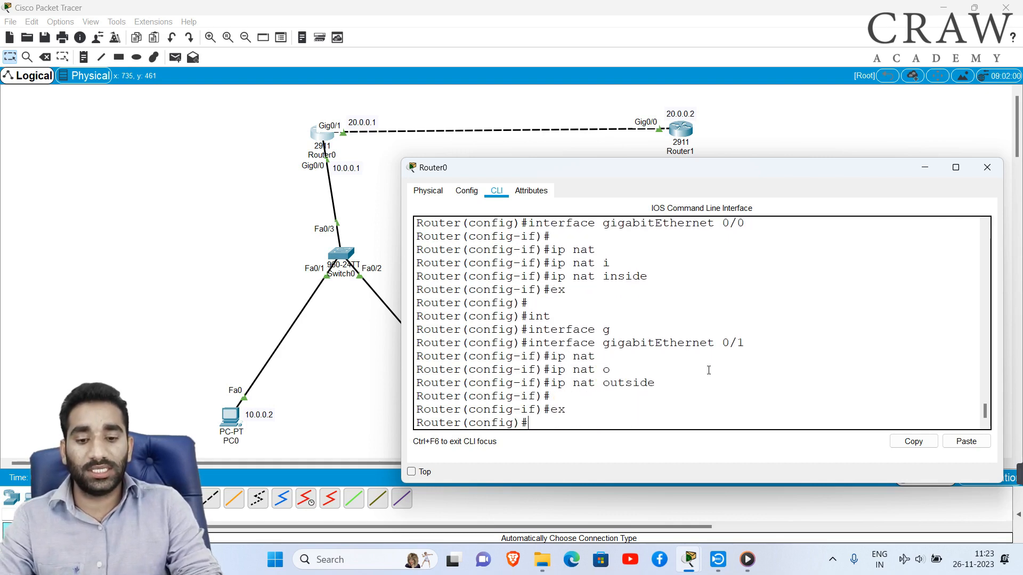